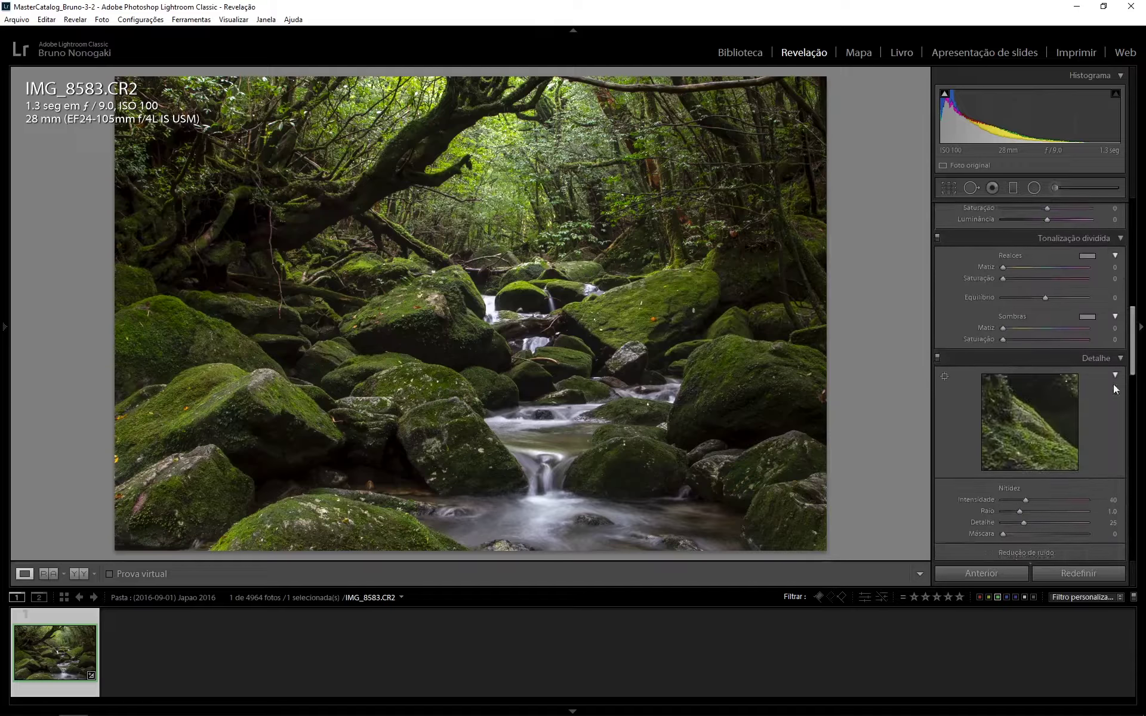
Step: Increase the sharpening mask in the photo's detail settings and compare the edited photo with its original
{"action": "key", "text": "alt"}
{"action": "left_click_drag", "start_coordinate": [1043, 534], "coordinate": [1079, 536]}
{"action": "left_click_drag", "start_coordinate": [1131, 358], "coordinate": [1142, 227]}
{"action": "left_click", "coordinate": [1004, 482]}
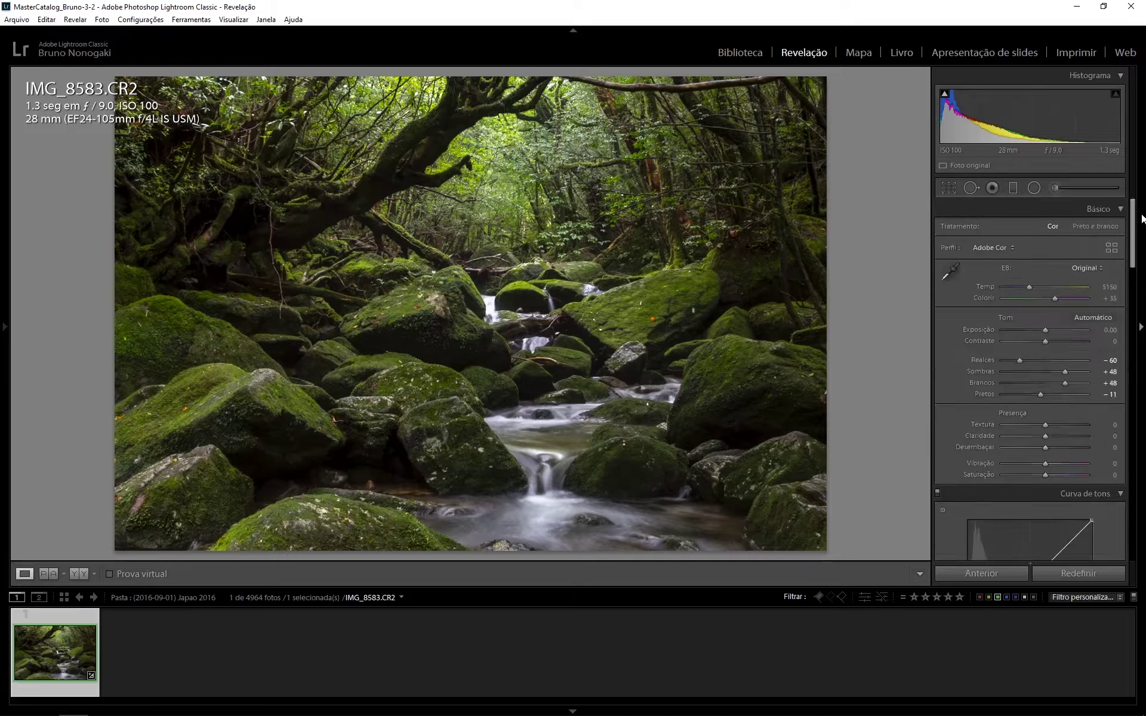
{"action": "key", "text": "backslash"}
{"action": "key", "text": "backslash"}
Step: Open IMG_8583.CR2 in Adobe Photoshop 2020 for further editing
{"action": "right_click", "coordinate": [56, 647]}
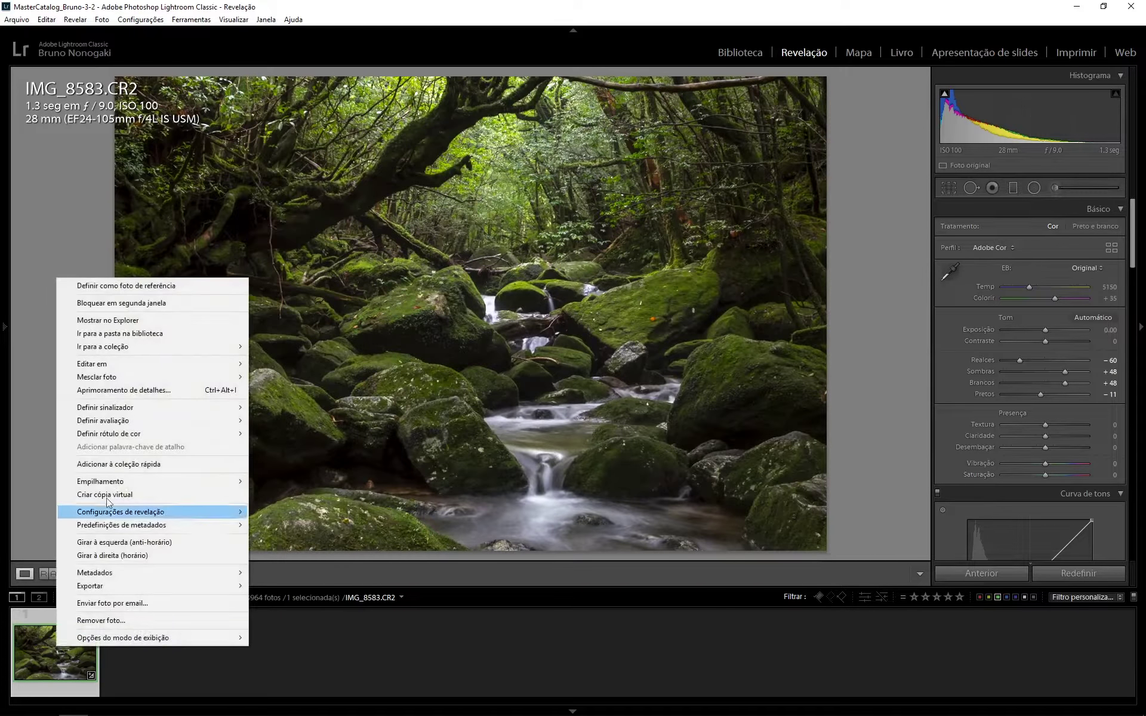
{"action": "mouse_move", "coordinate": [132, 365]}
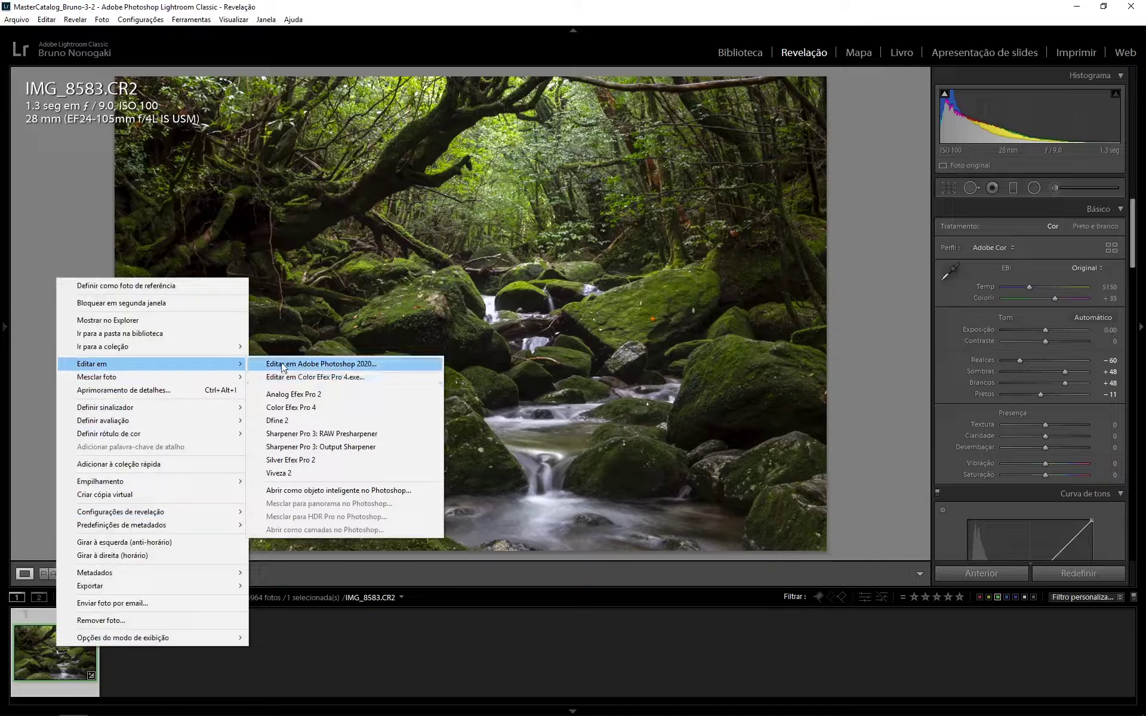
{"action": "left_click", "coordinate": [283, 365]}
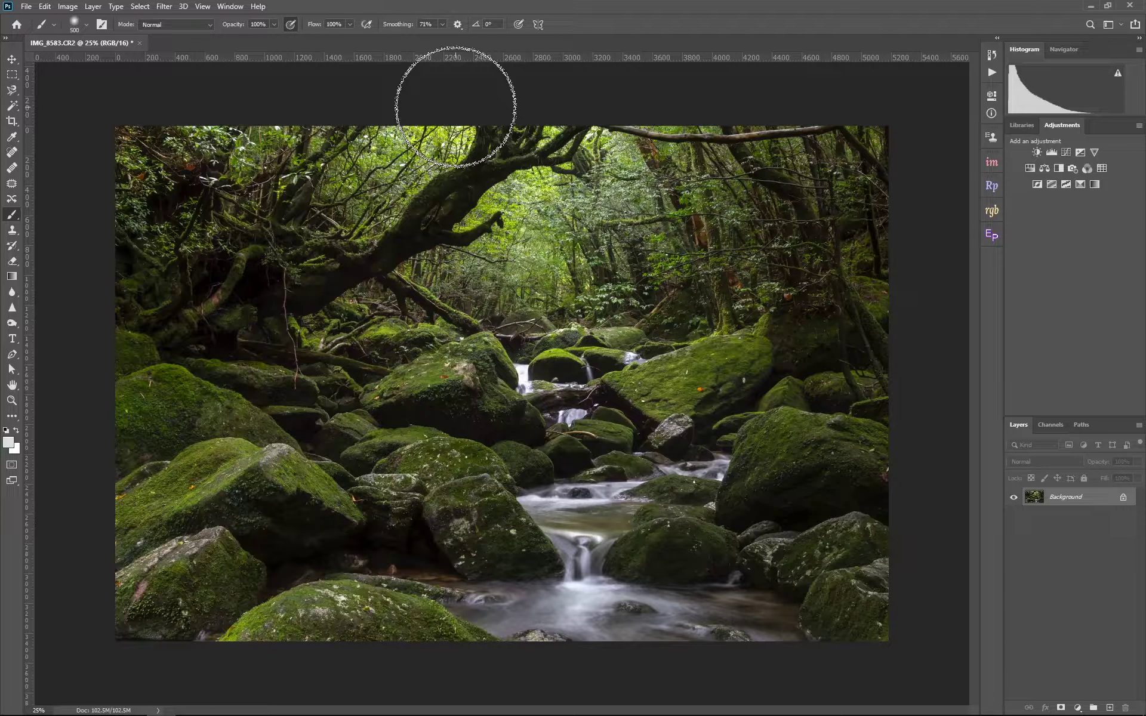
{"action": "left_click", "coordinate": [164, 6]}
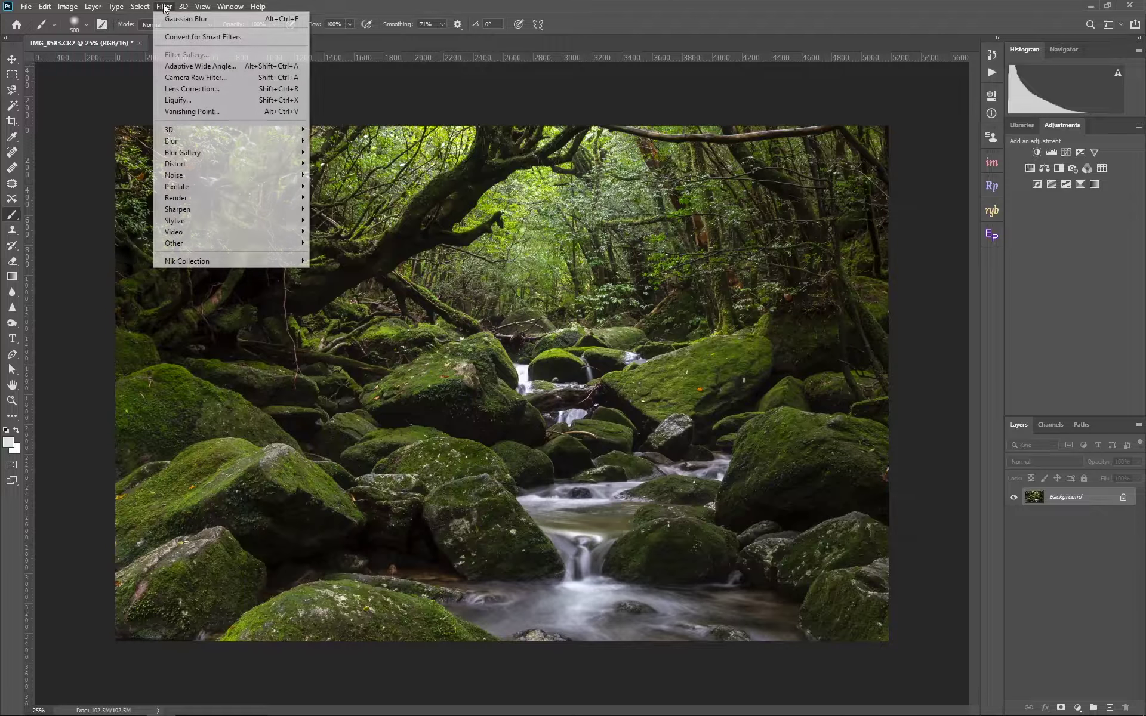
{"action": "mouse_move", "coordinate": [212, 143]}
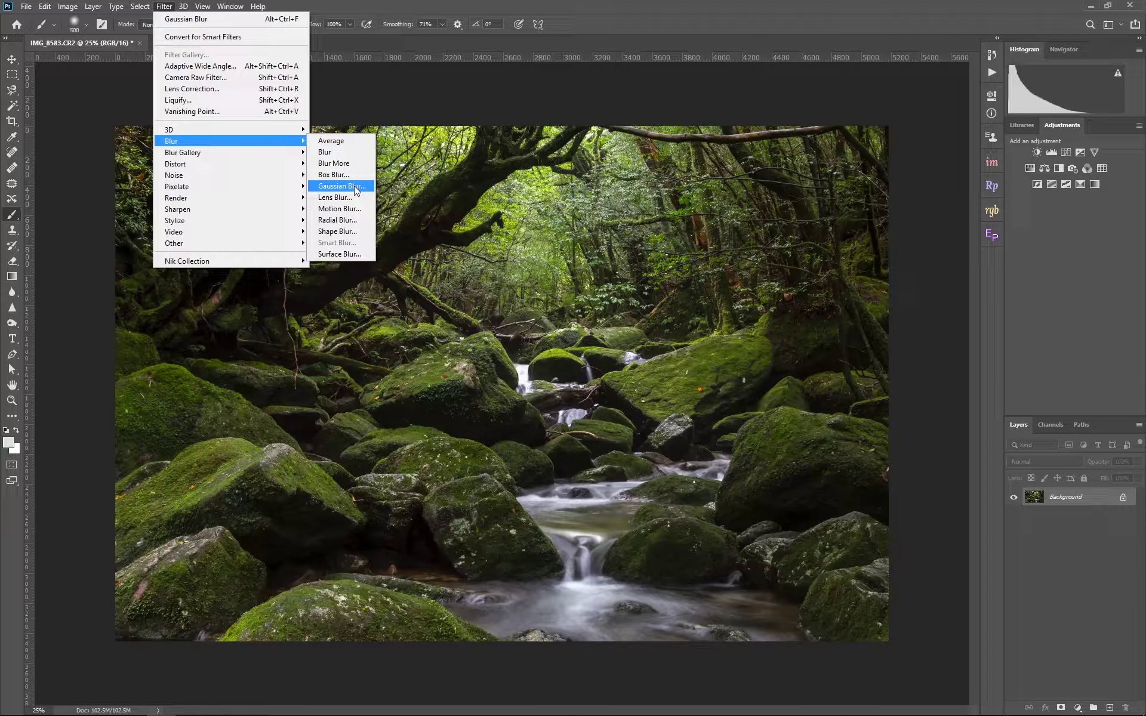
{"action": "left_click", "coordinate": [676, 130]}
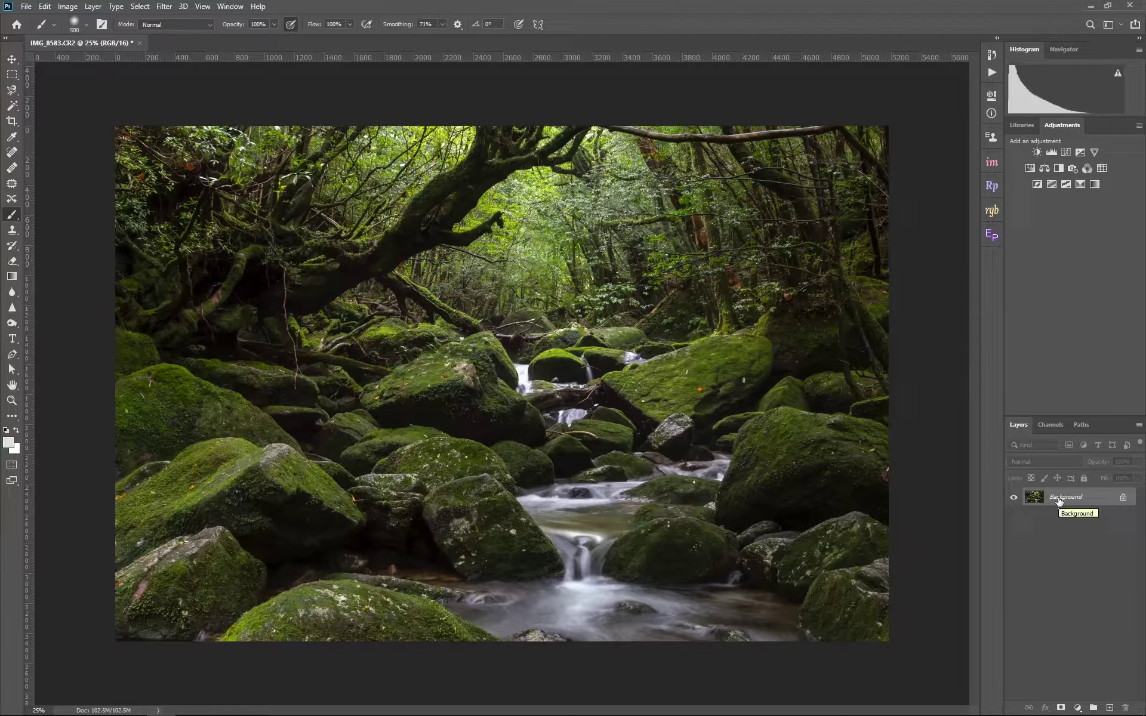
Step: Duplicate the Background layer and set the copy's blend mode to Overlay
{"action": "key", "text": "ctrl+j"}
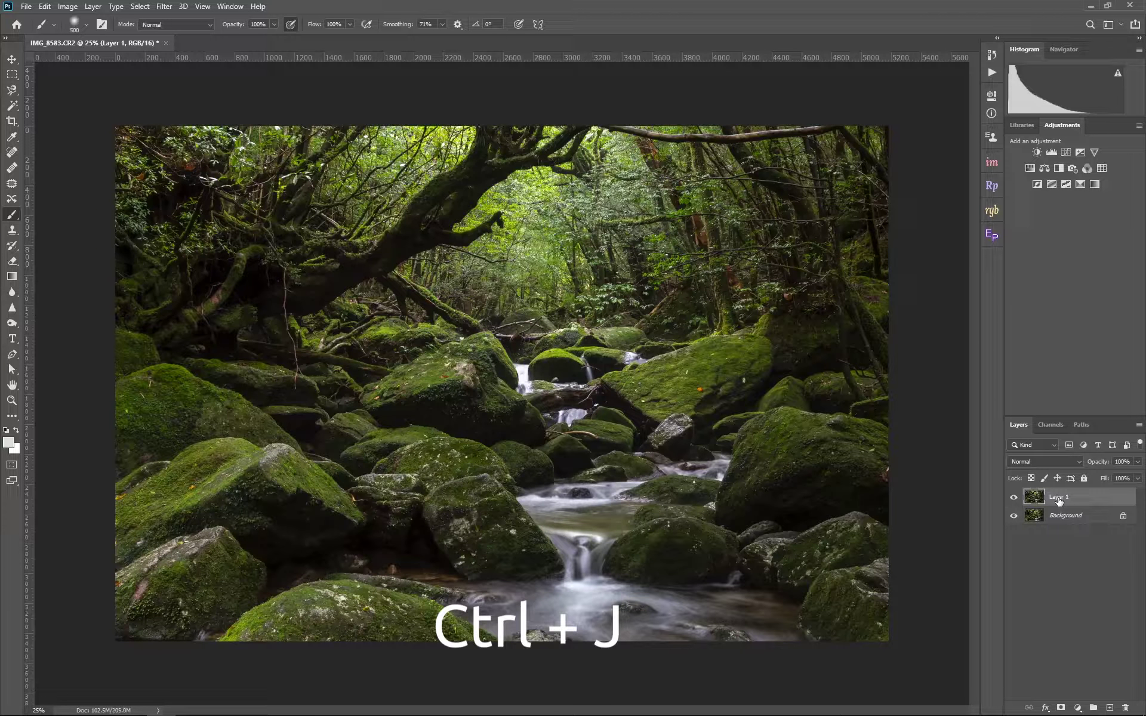
{"action": "left_click", "coordinate": [1039, 461]}
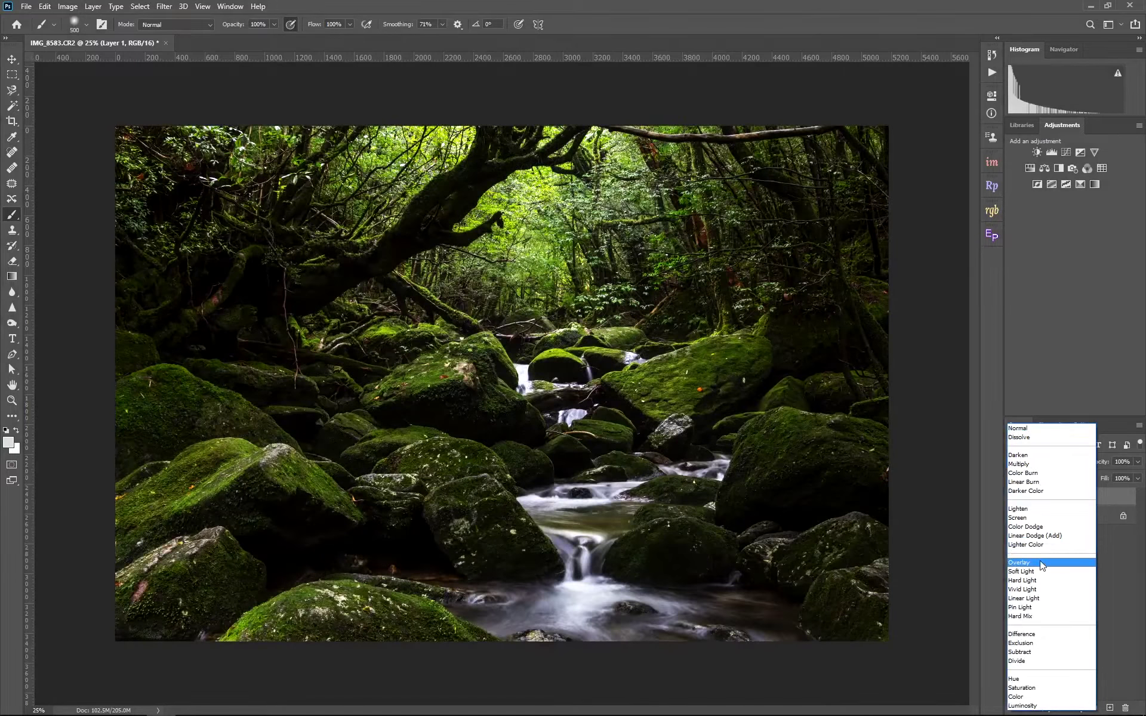
{"action": "left_click", "coordinate": [1040, 563]}
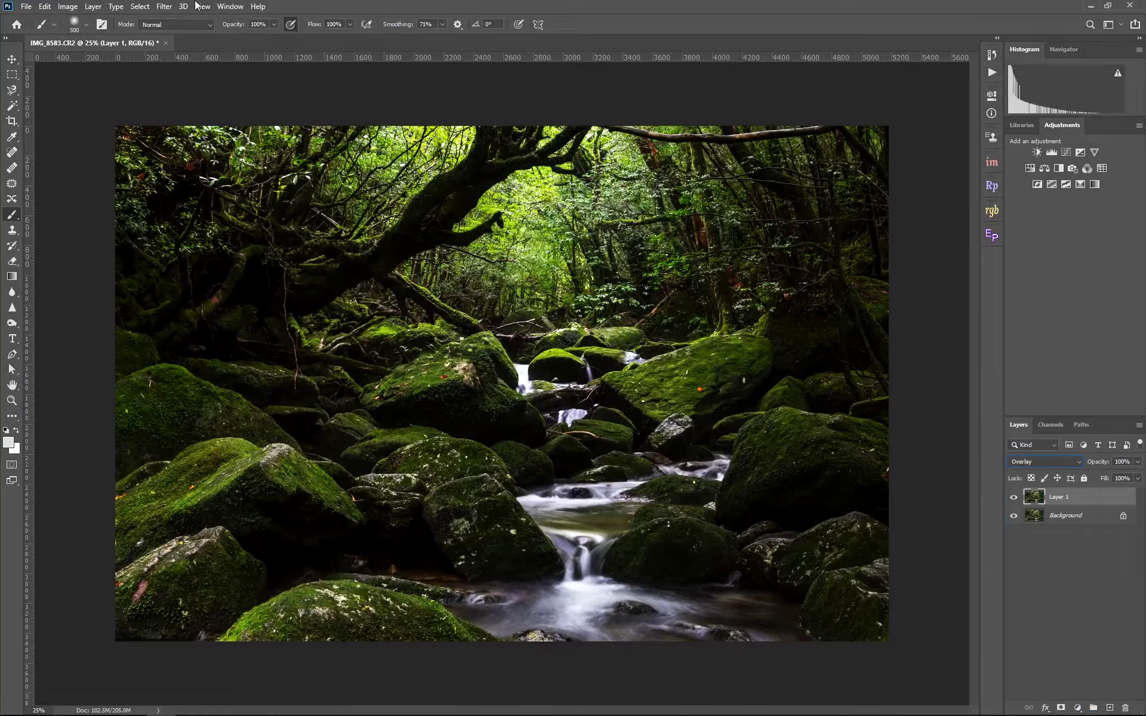
Step: Apply a Gaussian Blur with a radius of 30 pixels to Layer 1
{"action": "left_click", "coordinate": [173, 7]}
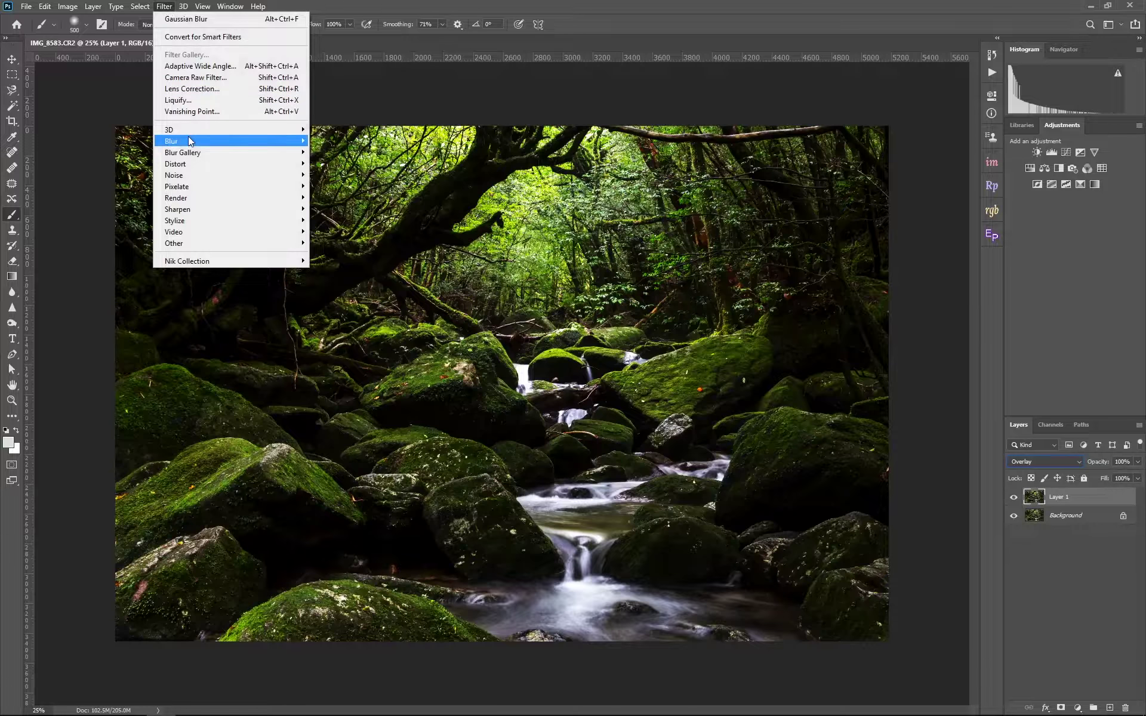
{"action": "left_click", "coordinate": [342, 185]}
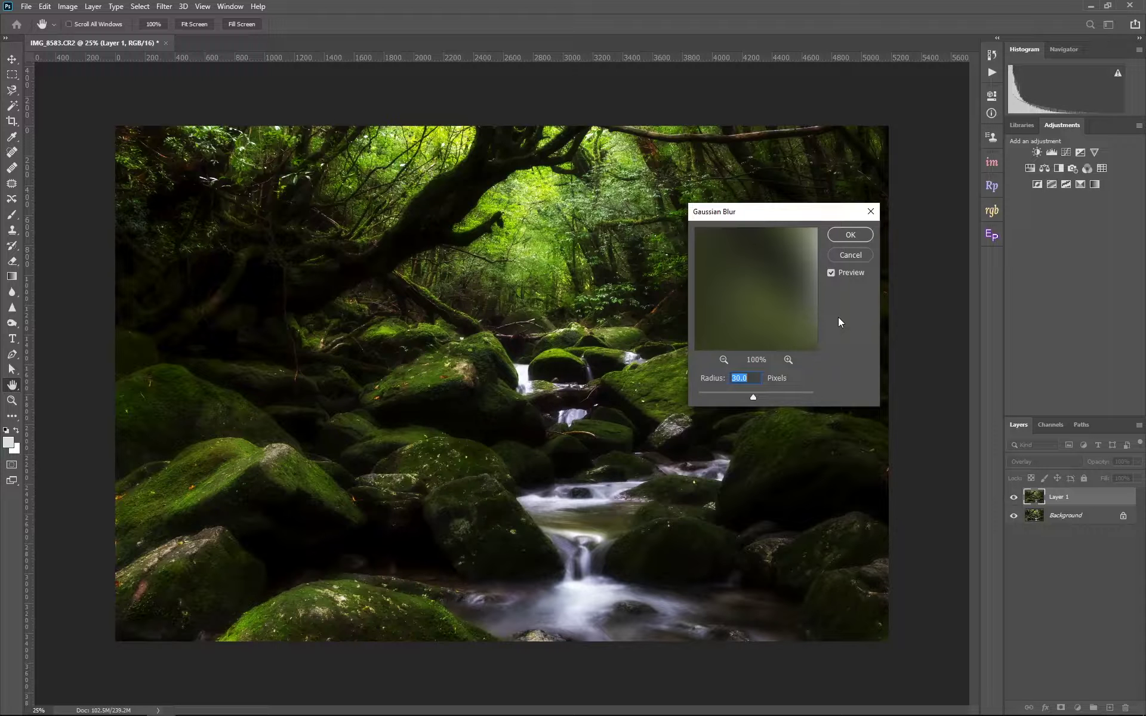
{"action": "left_click", "coordinate": [849, 235]}
{"action": "key", "text": "b"}
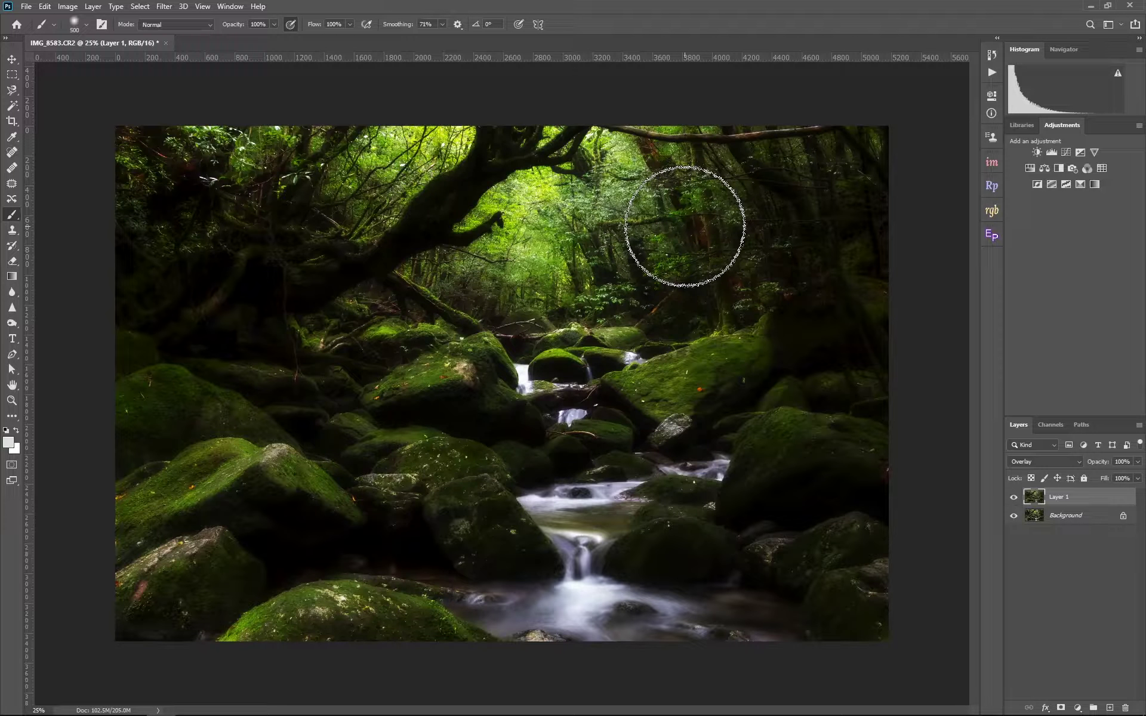
Step: Compare the image with and without the blurred Layer 1, and set that layer's opacity to 20%
{"action": "left_click", "coordinate": [1013, 497]}
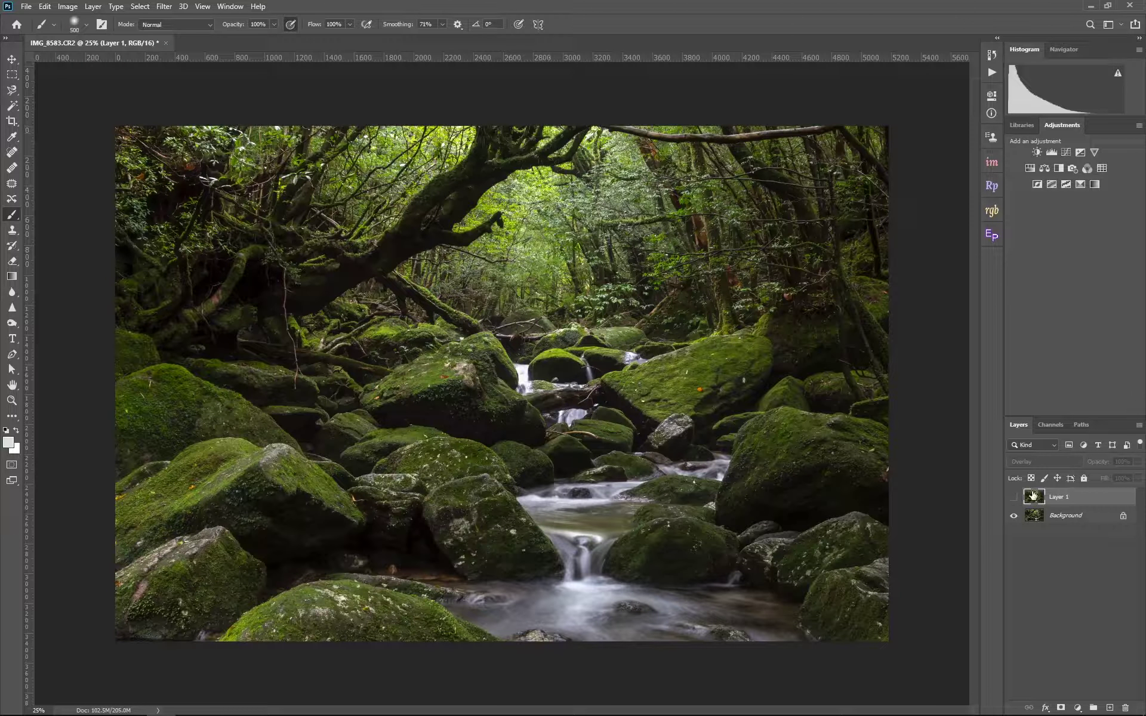
{"action": "left_click", "coordinate": [1013, 497]}
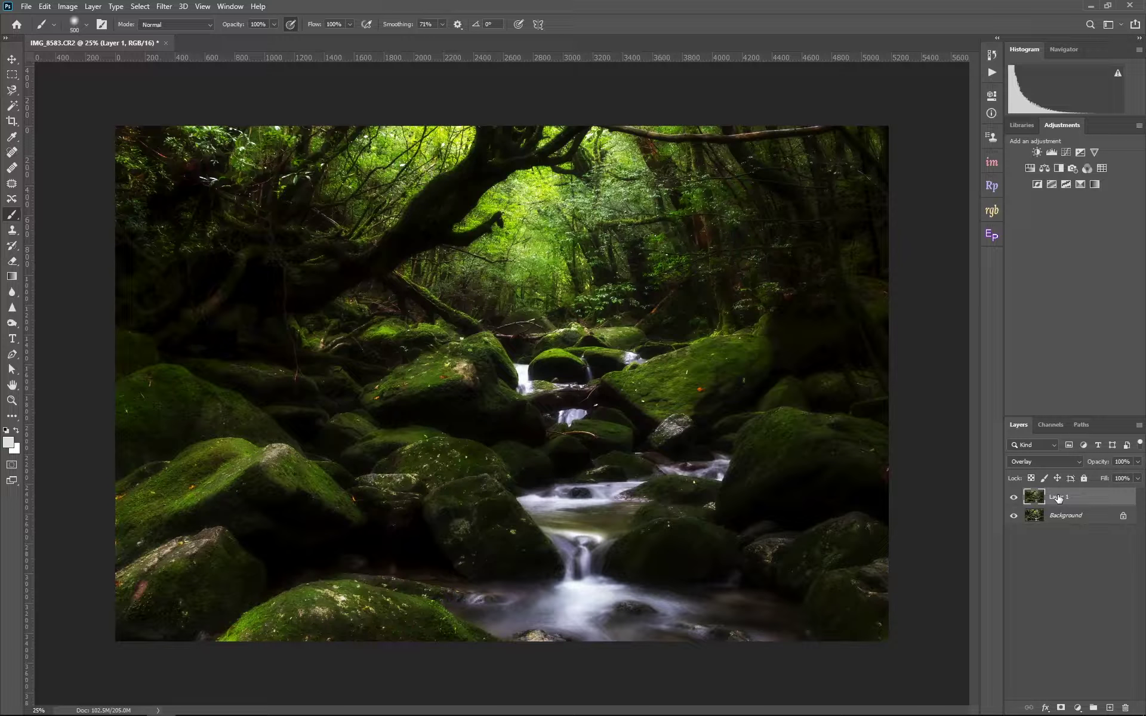
{"action": "left_click", "coordinate": [1137, 462]}
{"action": "left_click", "coordinate": [1111, 463]}
{"action": "type", "text": "20"}
{"action": "key", "text": "Return"}
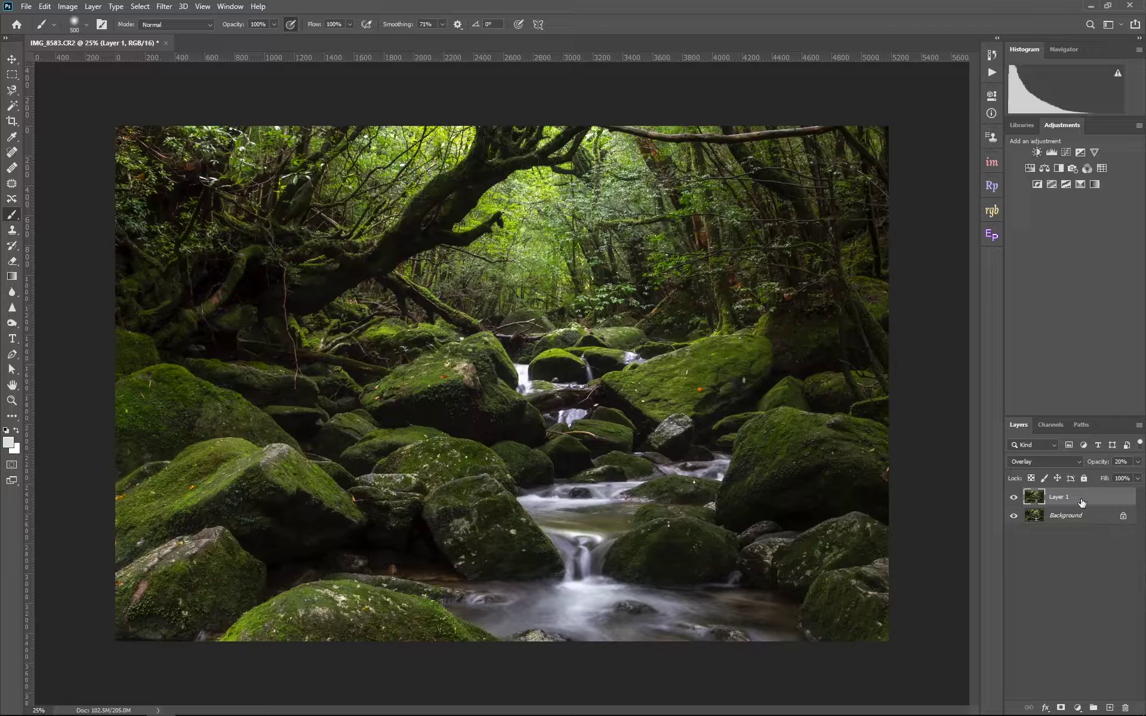
Step: Duplicate Layer 1 twice and set the topmost copy's blend mode to Screen
{"action": "key", "text": "ctrl+j"}
{"action": "key", "text": "ctrl+j"}
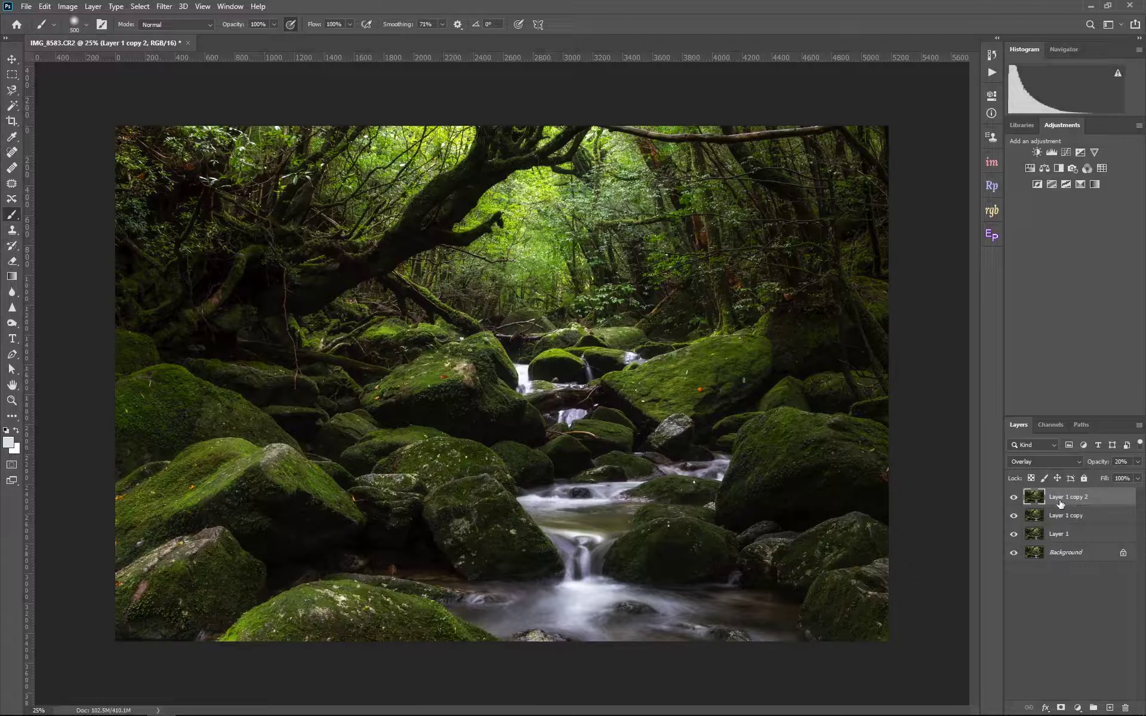
{"action": "left_click", "coordinate": [1047, 462]}
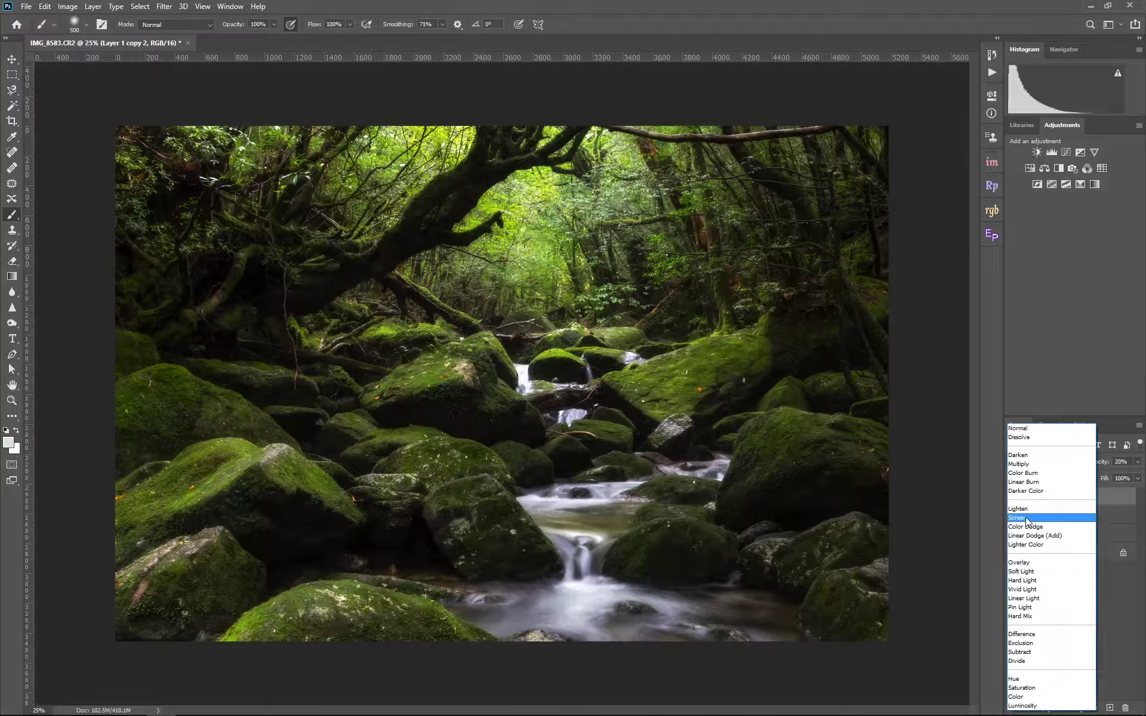
{"action": "left_click", "coordinate": [1027, 518]}
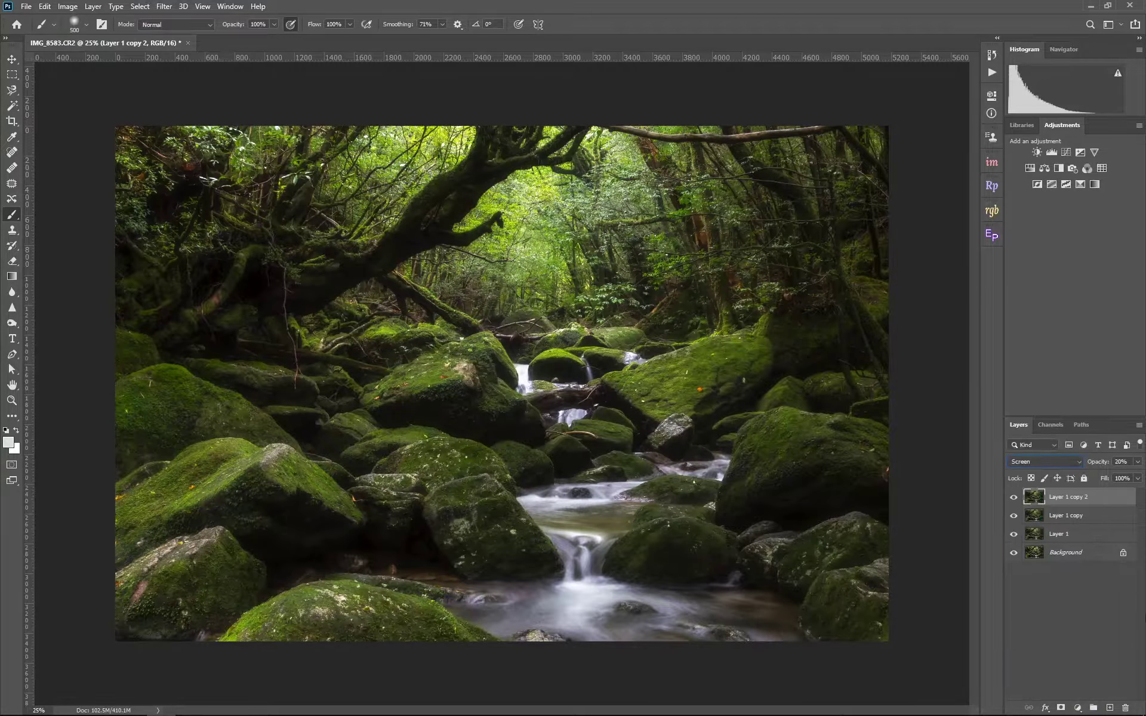
Step: Group Layer 1 copy and Layer 1 copy 2 together
{"action": "left_click", "coordinate": [1063, 516]}
{"action": "left_click", "coordinate": [1066, 498]}
{"action": "left_click", "coordinate": [1060, 516], "text": "ctrl"}
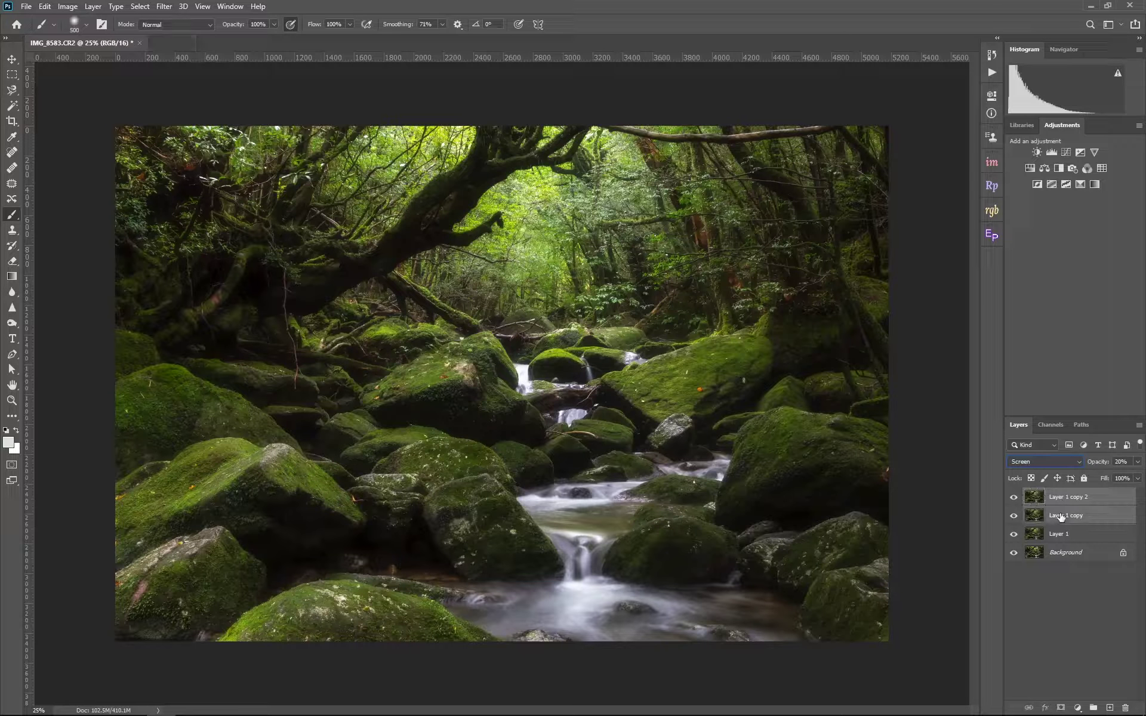
{"action": "key", "text": "ctrl+g"}
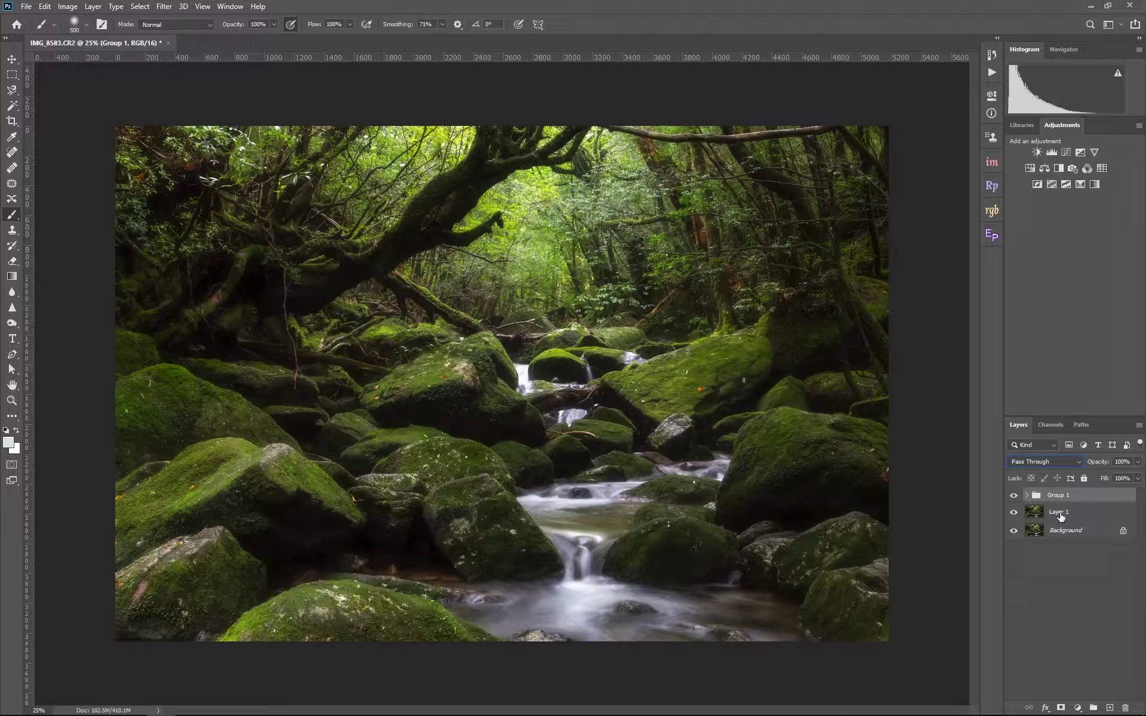
Step: Expand Group 1 and set the opacity of Layer 1 copy 2 to 49% and of Layer 1 copy to 40%
{"action": "left_click", "coordinate": [1027, 495]}
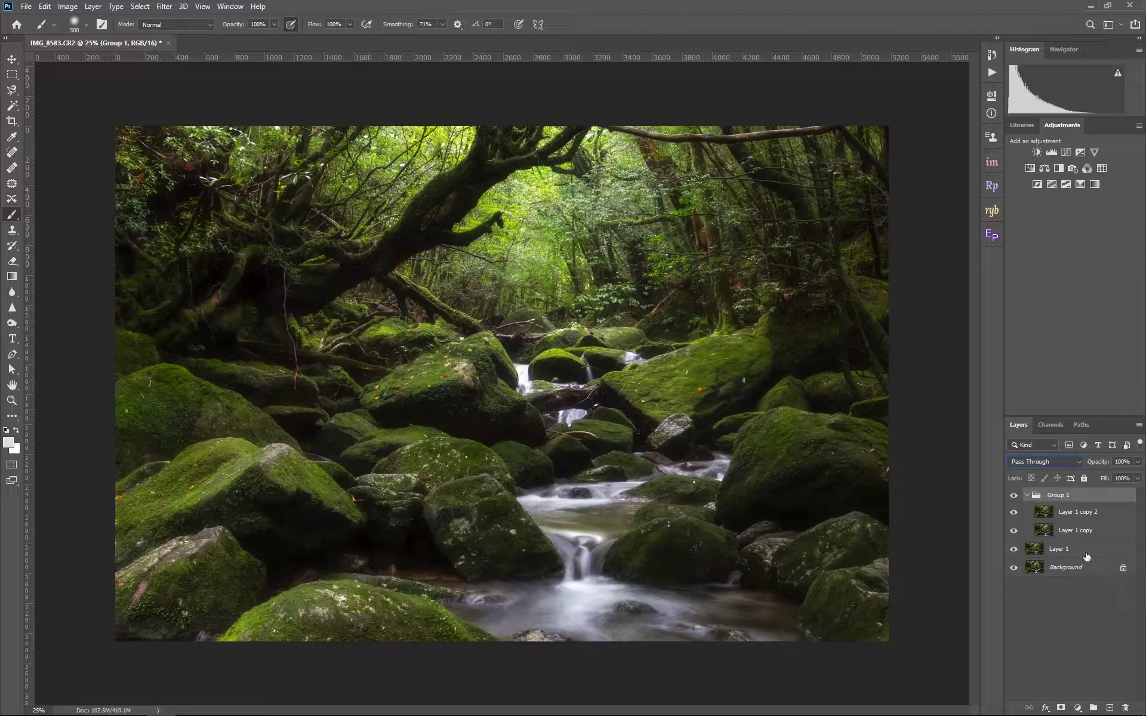
{"action": "left_click", "coordinate": [1054, 512]}
{"action": "left_click", "coordinate": [1137, 461]}
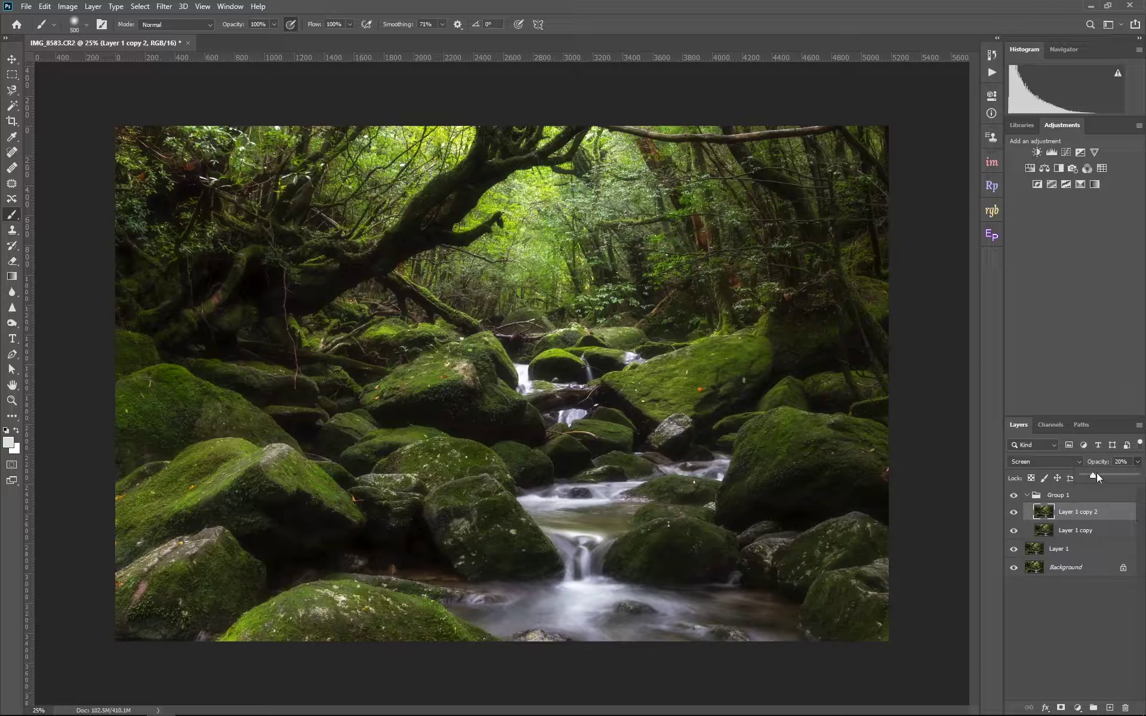
{"action": "left_click", "coordinate": [1074, 530]}
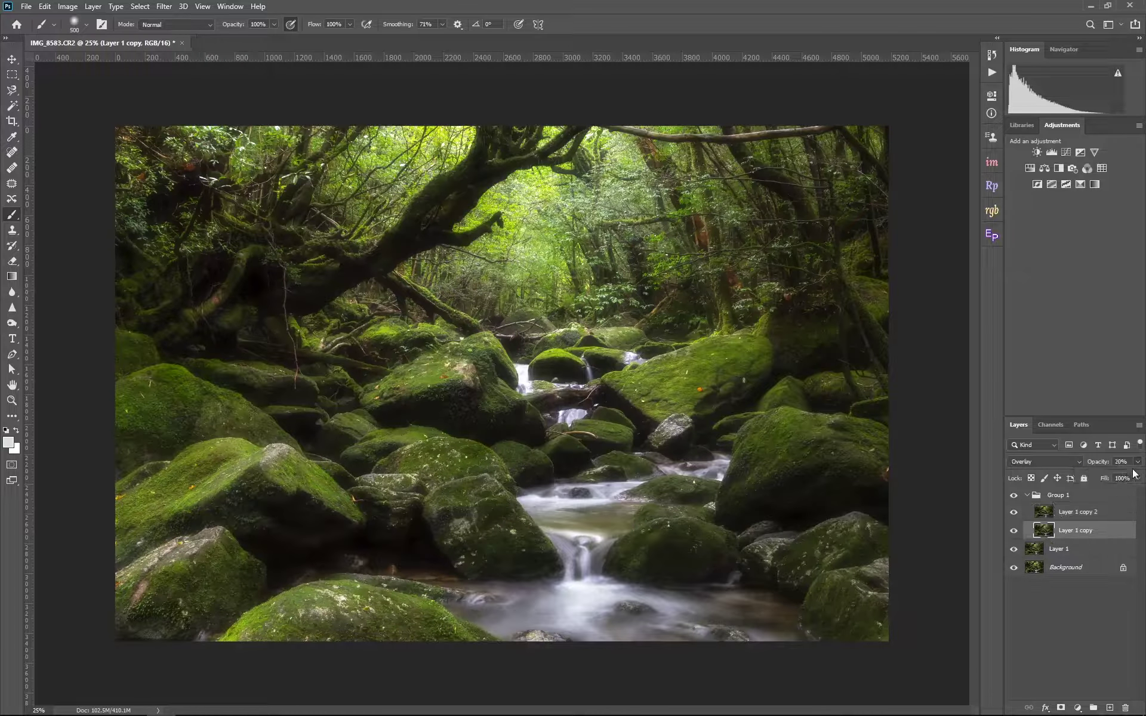
{"action": "left_click", "coordinate": [1136, 462]}
Step: Try different opacities on Layer 1 copy 2 and reduce it to a subtle Screen glow
{"action": "left_click", "coordinate": [1080, 511]}
{"action": "left_click", "coordinate": [1138, 462]}
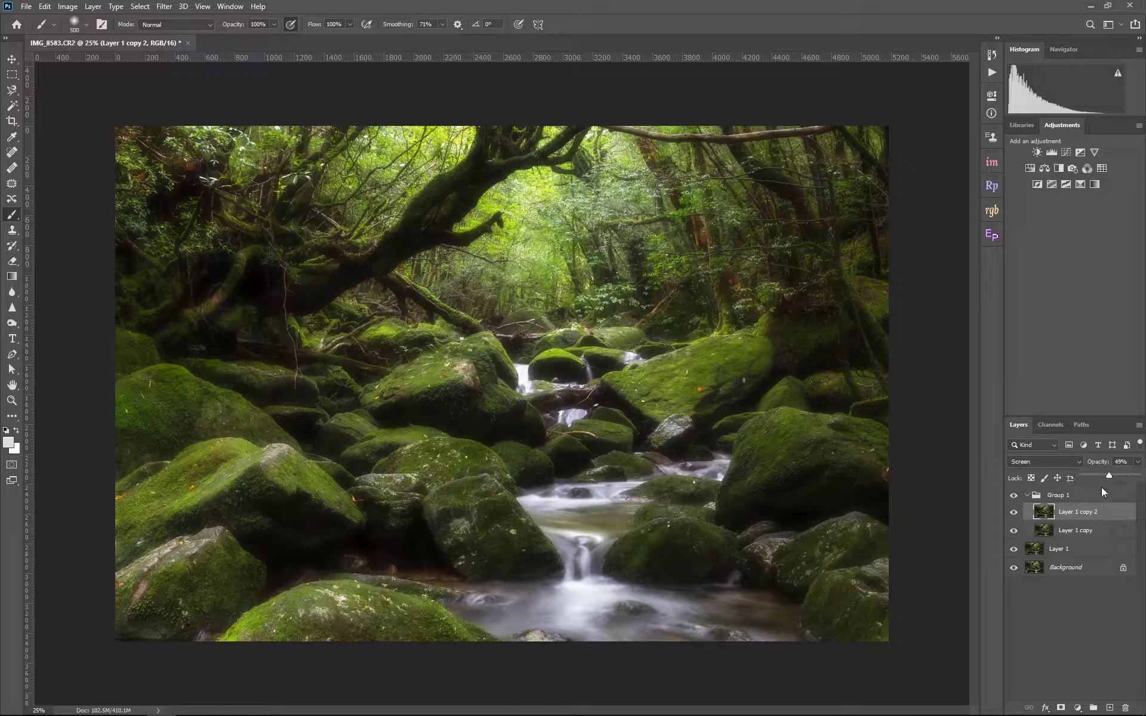
{"action": "left_click_drag", "start_coordinate": [1107, 479], "coordinate": [1132, 480]}
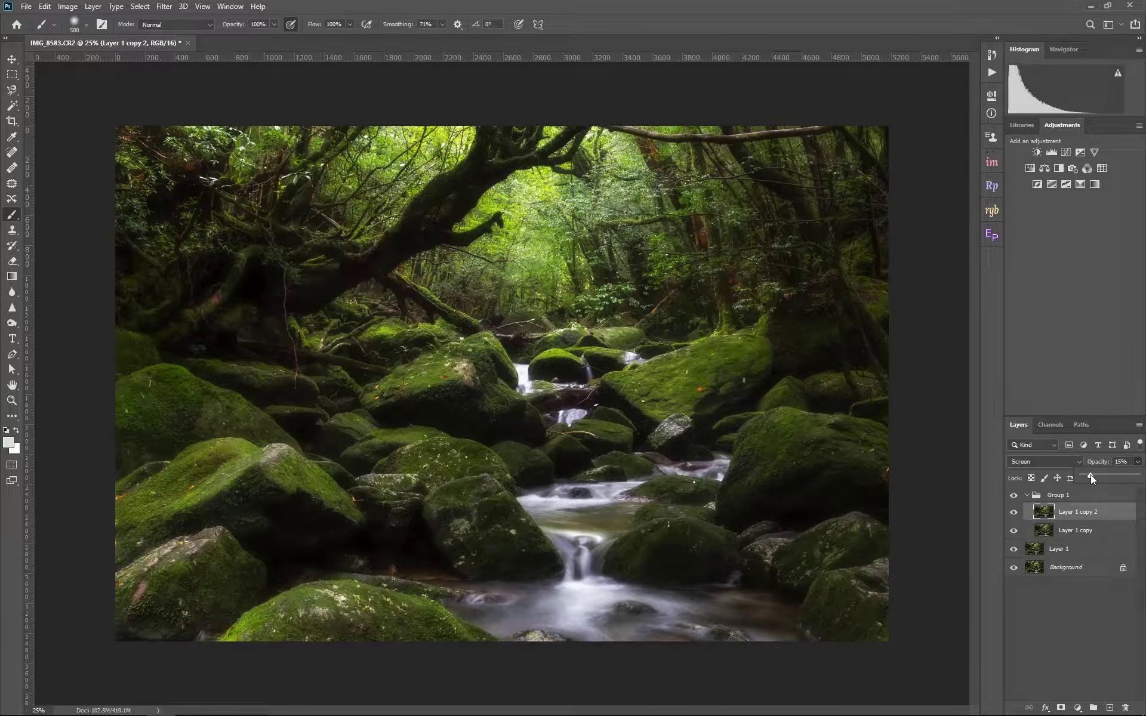
{"action": "left_click_drag", "start_coordinate": [1090, 475], "coordinate": [1092, 476]}
Step: Try stronger opacities on the Overlay layer, Layer 1 copy, and set it to 39%
{"action": "left_click", "coordinate": [1072, 532]}
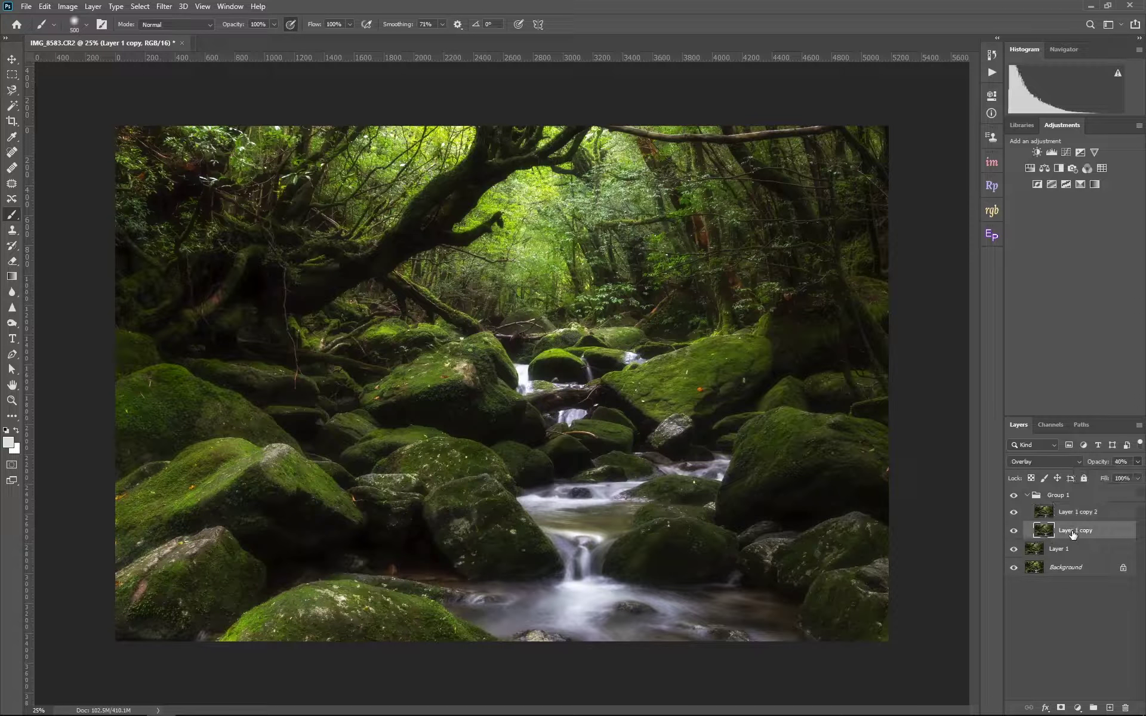
{"action": "left_click", "coordinate": [1138, 461]}
{"action": "left_click_drag", "start_coordinate": [1109, 478], "coordinate": [1115, 476]}
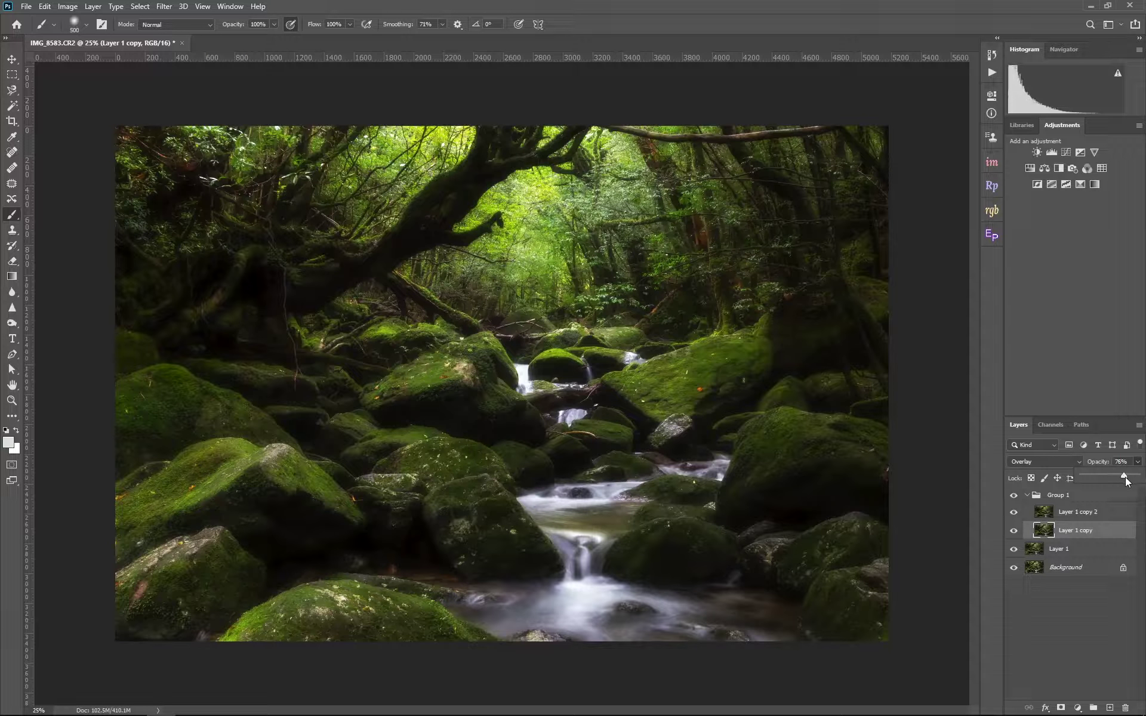
{"action": "left_click_drag", "start_coordinate": [1125, 477], "coordinate": [1101, 479]}
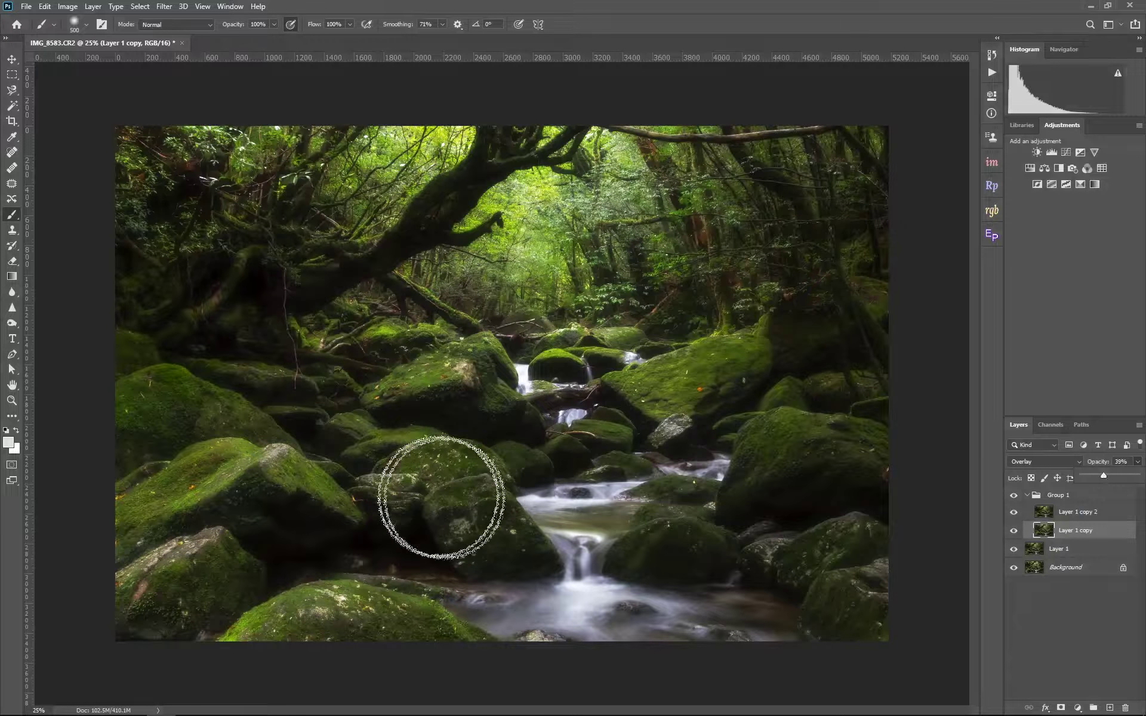
Step: Compare the image with and without Group 1 by toggling the group's visibility
{"action": "left_click", "coordinate": [1013, 498]}
{"action": "left_click", "coordinate": [1013, 498]}
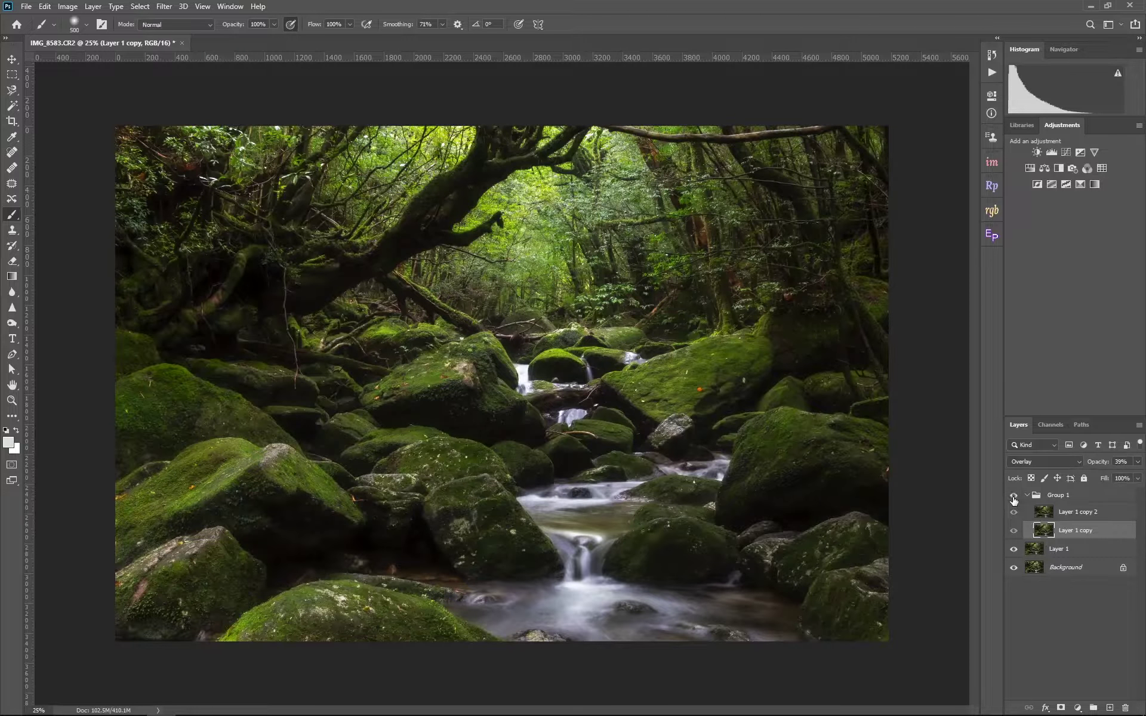
{"action": "left_click", "coordinate": [1013, 498]}
{"action": "left_click", "coordinate": [1013, 498]}
{"action": "left_click", "coordinate": [1013, 498]}
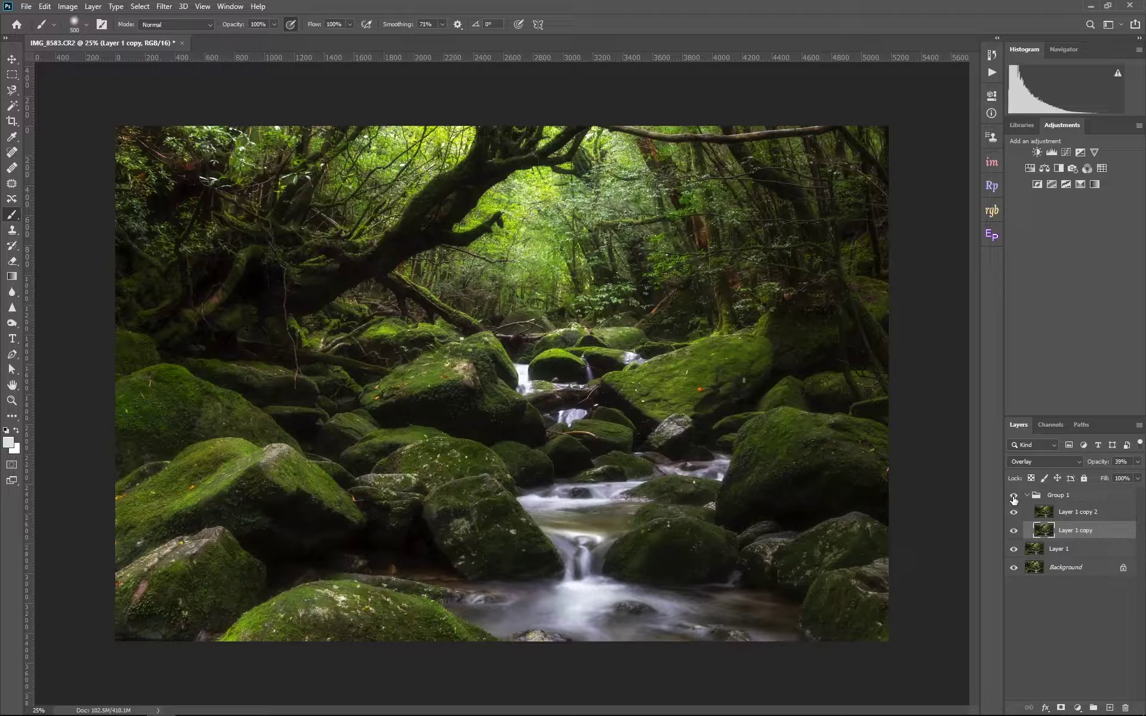
{"action": "left_click", "coordinate": [1013, 498]}
Step: Try a Levels adjustment layer above the collapsed Group 1 with the shadow input at 12, and delete it again
{"action": "left_click", "coordinate": [1035, 495]}
{"action": "left_click", "coordinate": [1026, 494]}
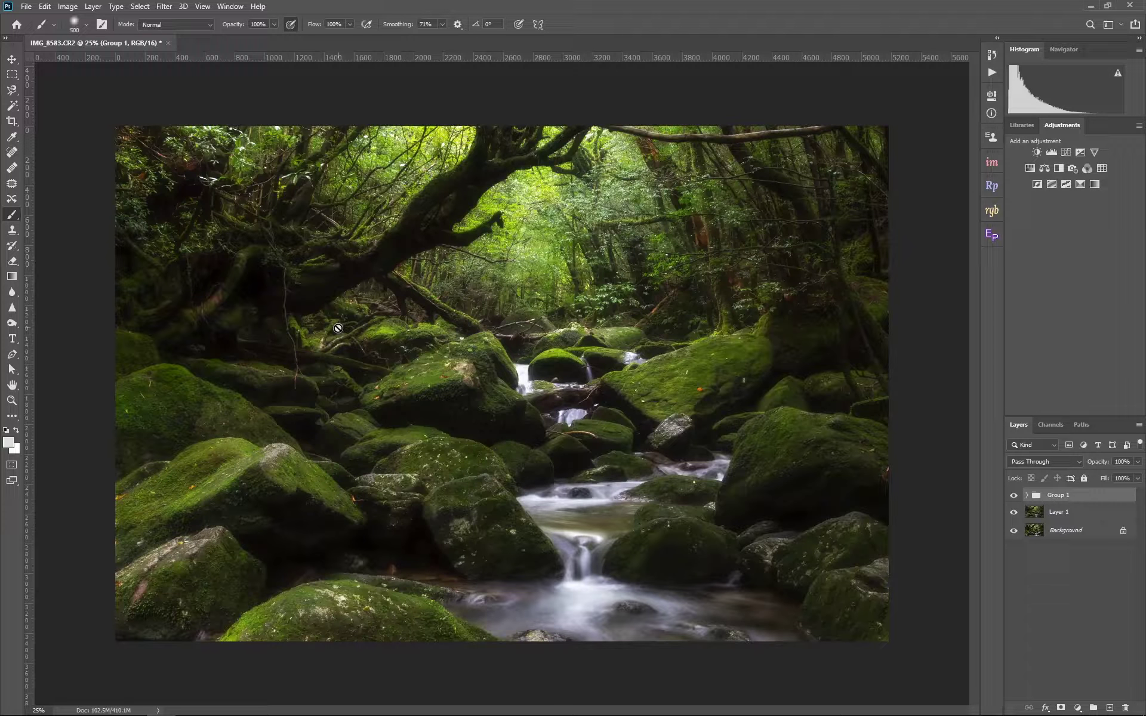
{"action": "left_click", "coordinate": [1078, 708]}
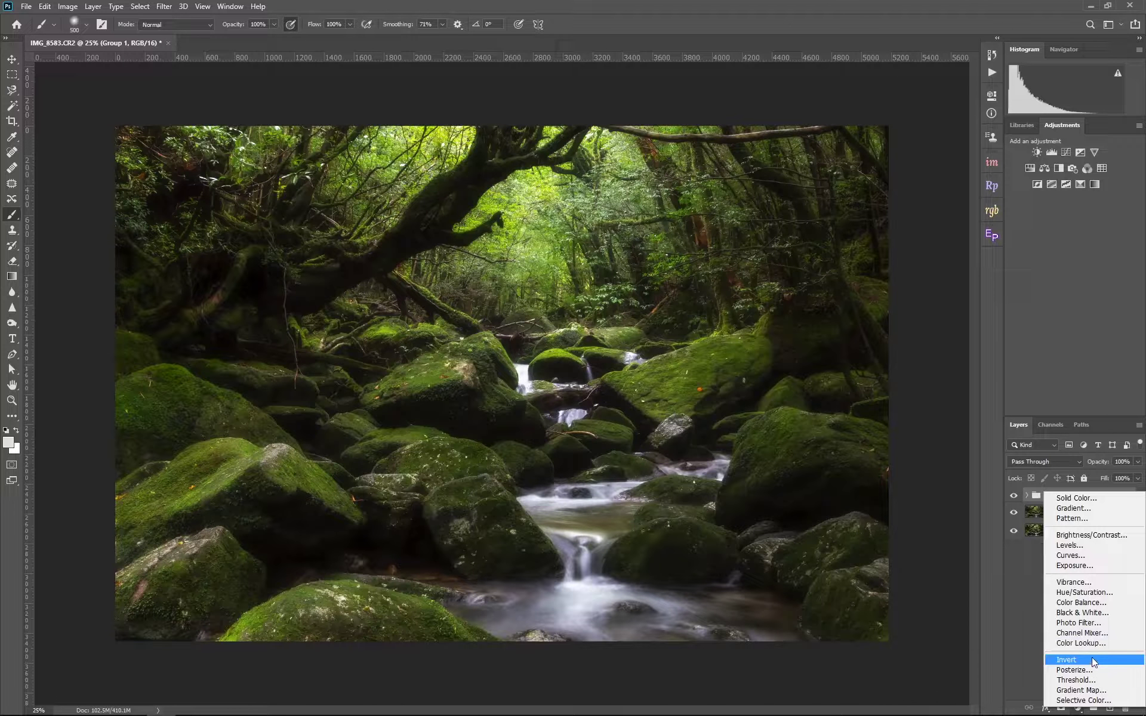
{"action": "left_click", "coordinate": [1070, 545]}
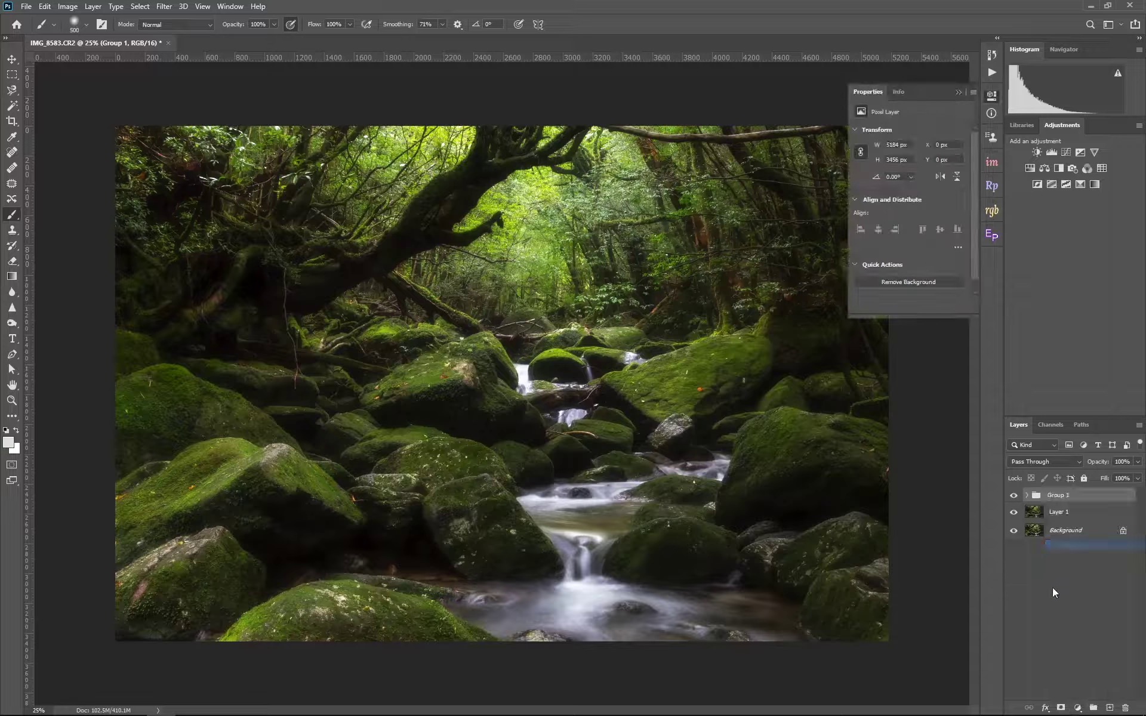
{"action": "left_click_drag", "start_coordinate": [876, 218], "coordinate": [919, 218]}
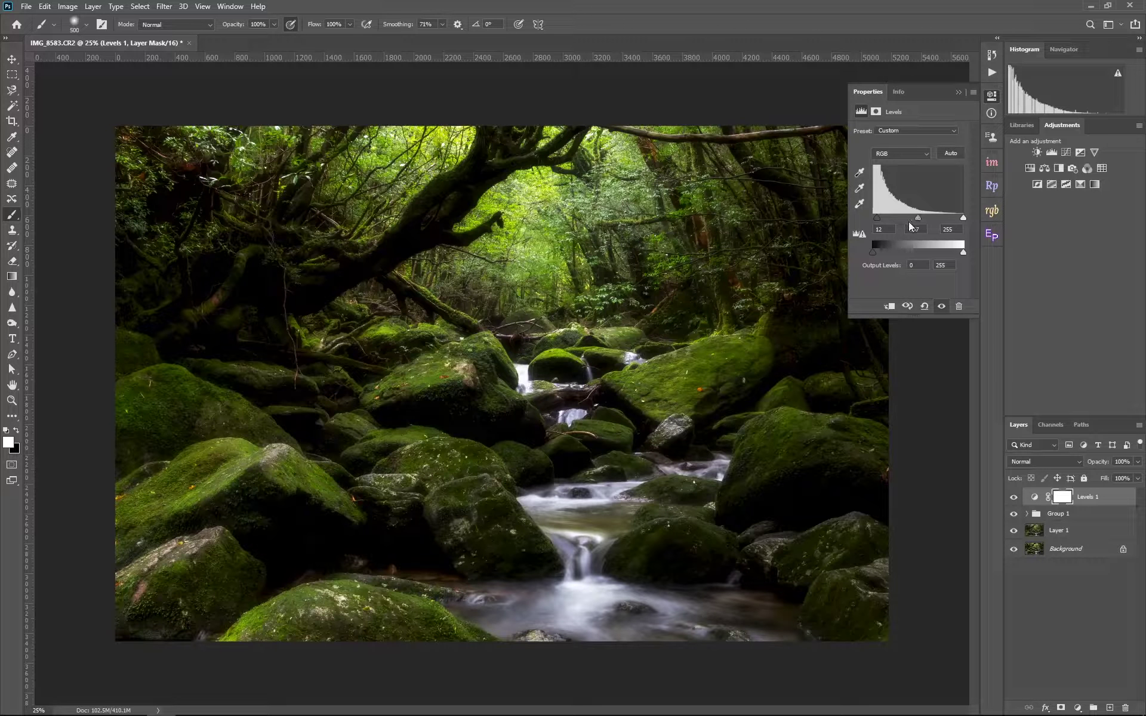
{"action": "left_click", "coordinate": [959, 94]}
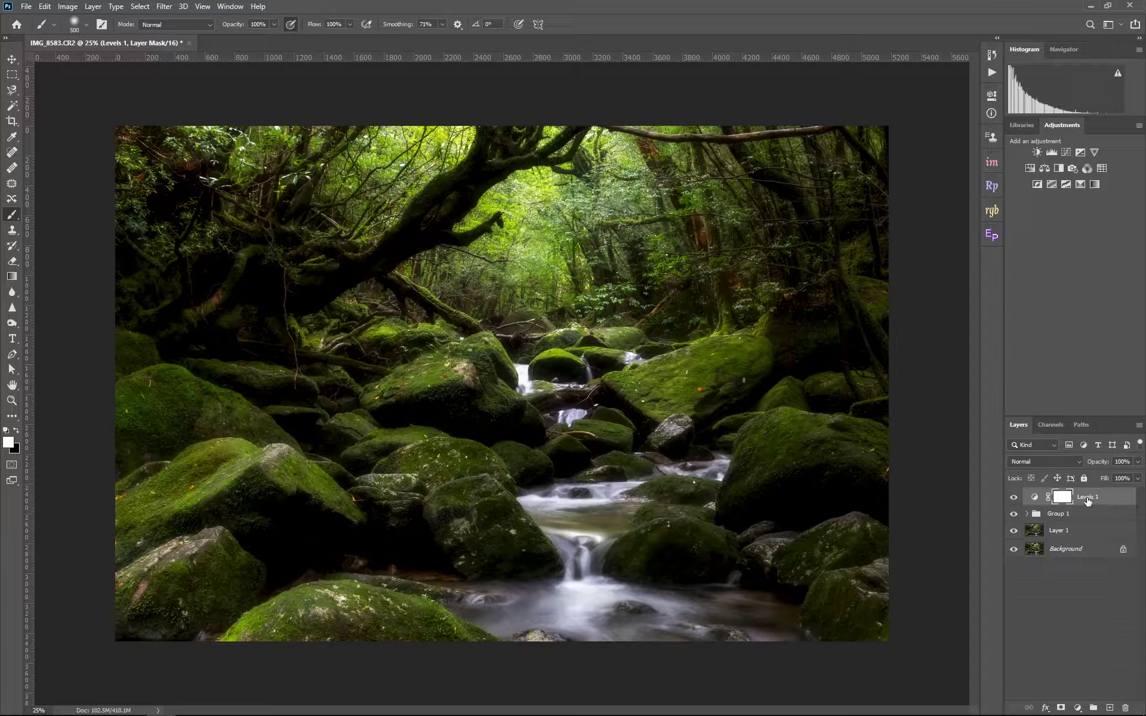
{"action": "key", "text": "Delete"}
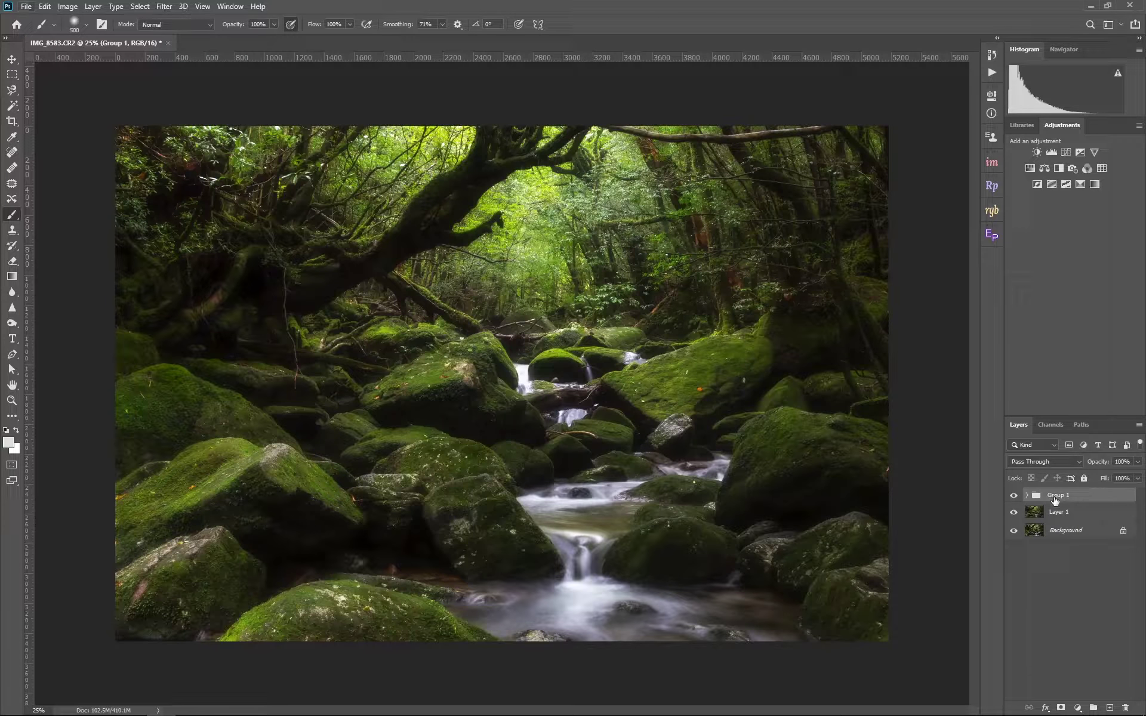
Step: Add a black mask to Group 1 and paint the glow back with white over the bright central forest opening
{"action": "left_click", "coordinate": [1061, 708], "text": "alt"}
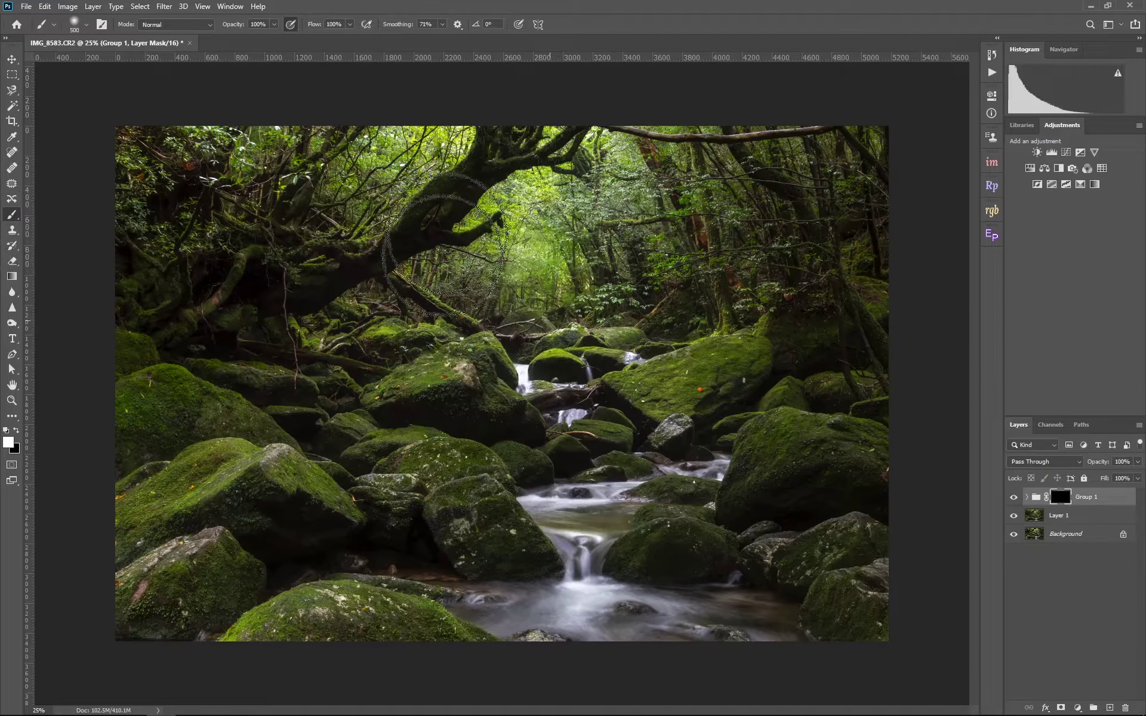
{"action": "left_click_drag", "start_coordinate": [524, 285], "coordinate": [537, 263]}
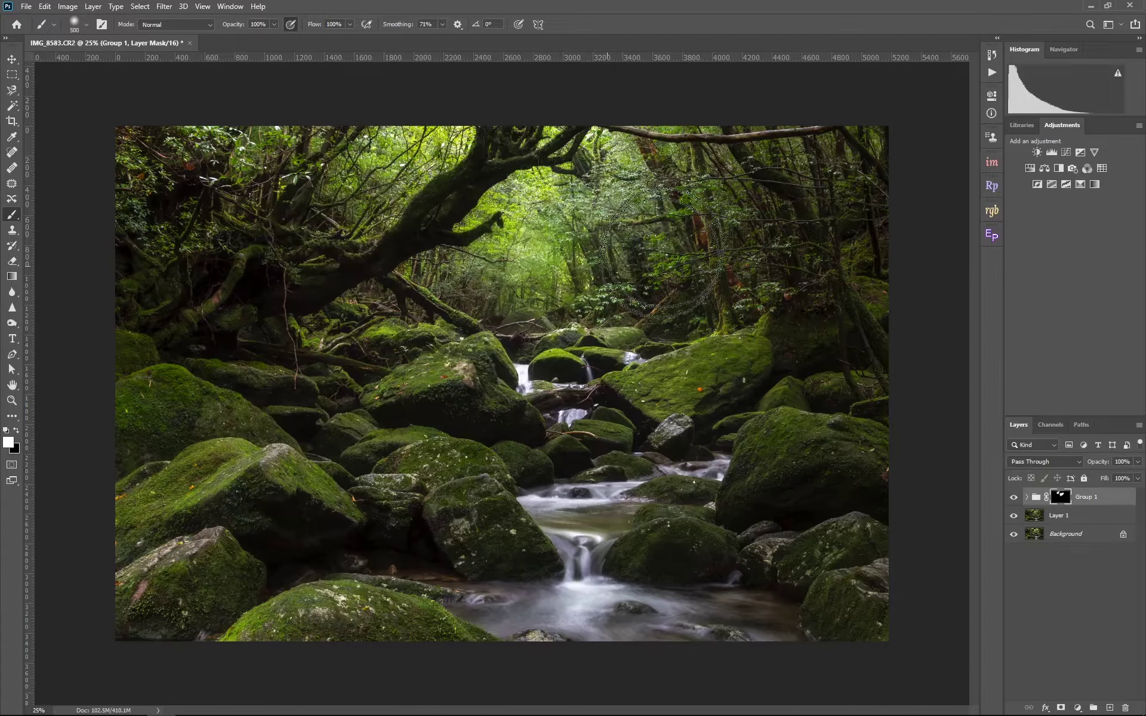
{"action": "mouse_move", "coordinate": [565, 310]}
{"action": "left_mouse_down"}
{"action": "mouse_move", "coordinate": [406, 196]}
{"action": "mouse_move", "coordinate": [535, 357]}
{"action": "left_mouse_up"}
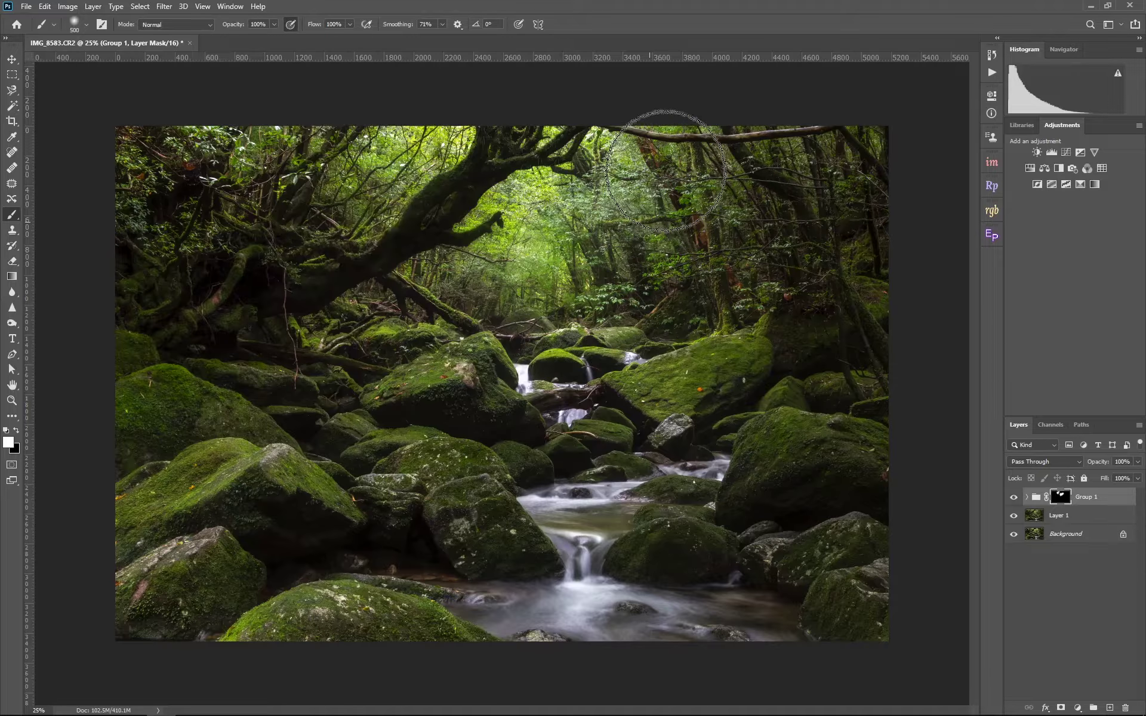
Step: Expand Group 1 and raise the opacity of its Overlay layer, Layer 1 copy, to strengthen the masked glow
{"action": "left_click", "coordinate": [1027, 497]}
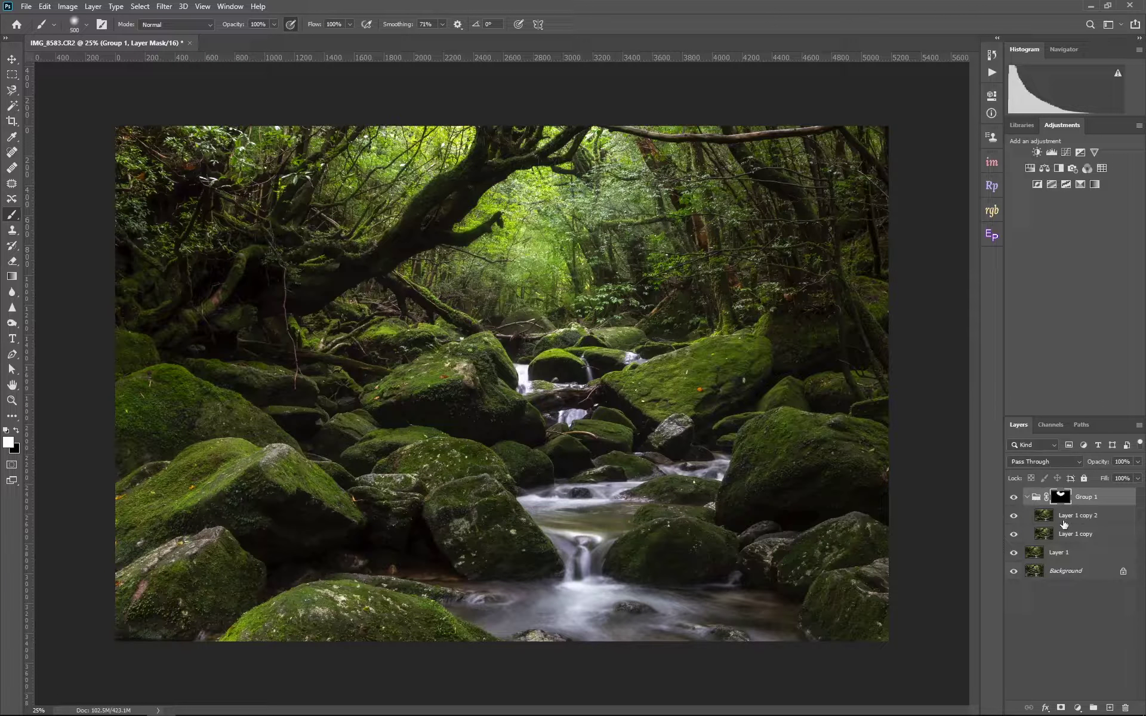
{"action": "left_click", "coordinate": [1064, 523]}
{"action": "left_click", "coordinate": [1070, 534]}
{"action": "left_click", "coordinate": [1136, 462]}
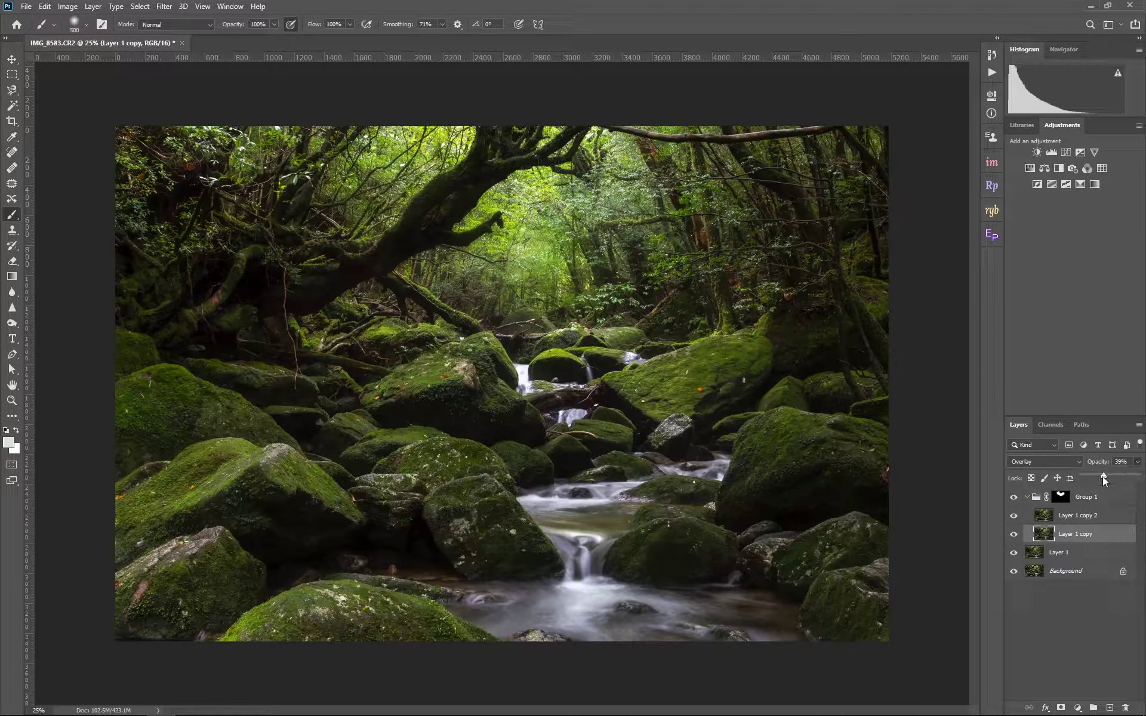
Step: Paint on Group 1's mask with a white brush at 50% opacity across the mossy rocks and dark surroundings
{"action": "left_click", "coordinate": [1061, 496]}
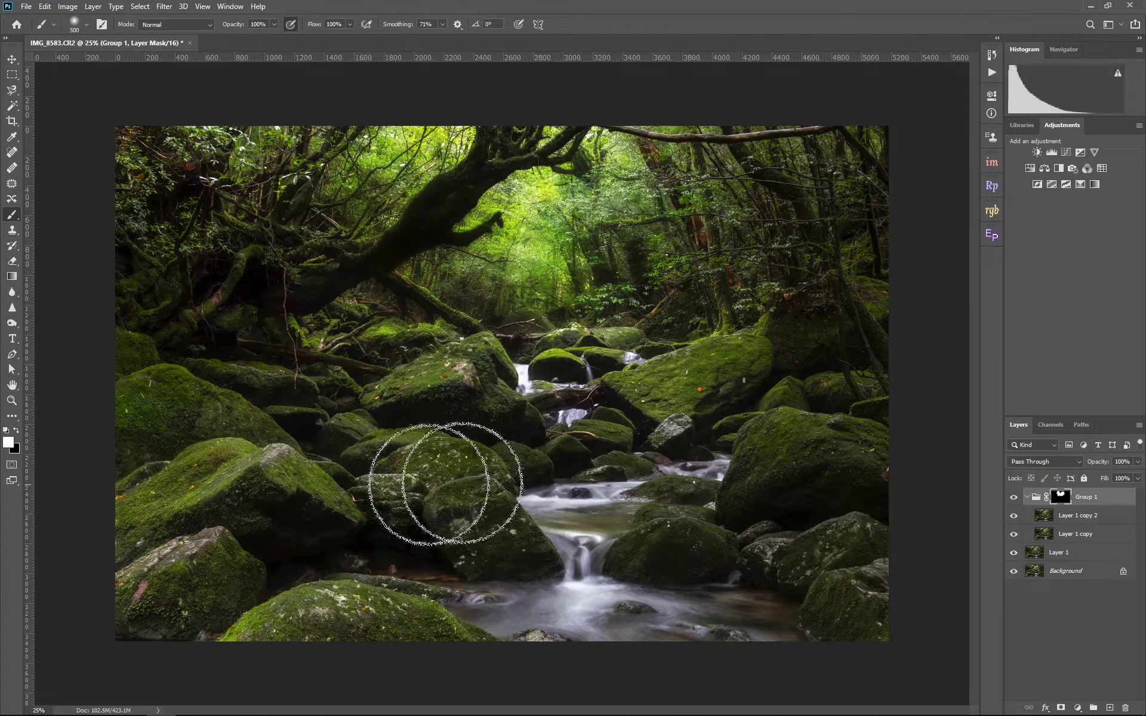
{"action": "left_click", "coordinate": [270, 26]}
{"action": "type", "text": "05"}
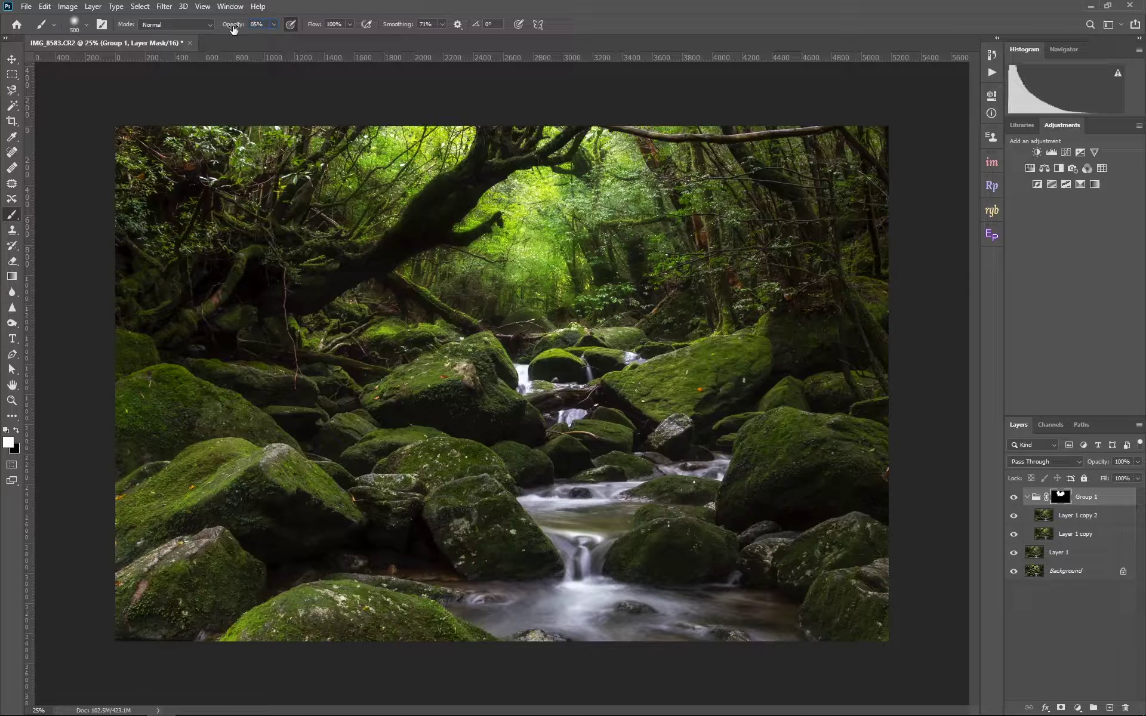
{"action": "type", "text": "5"}
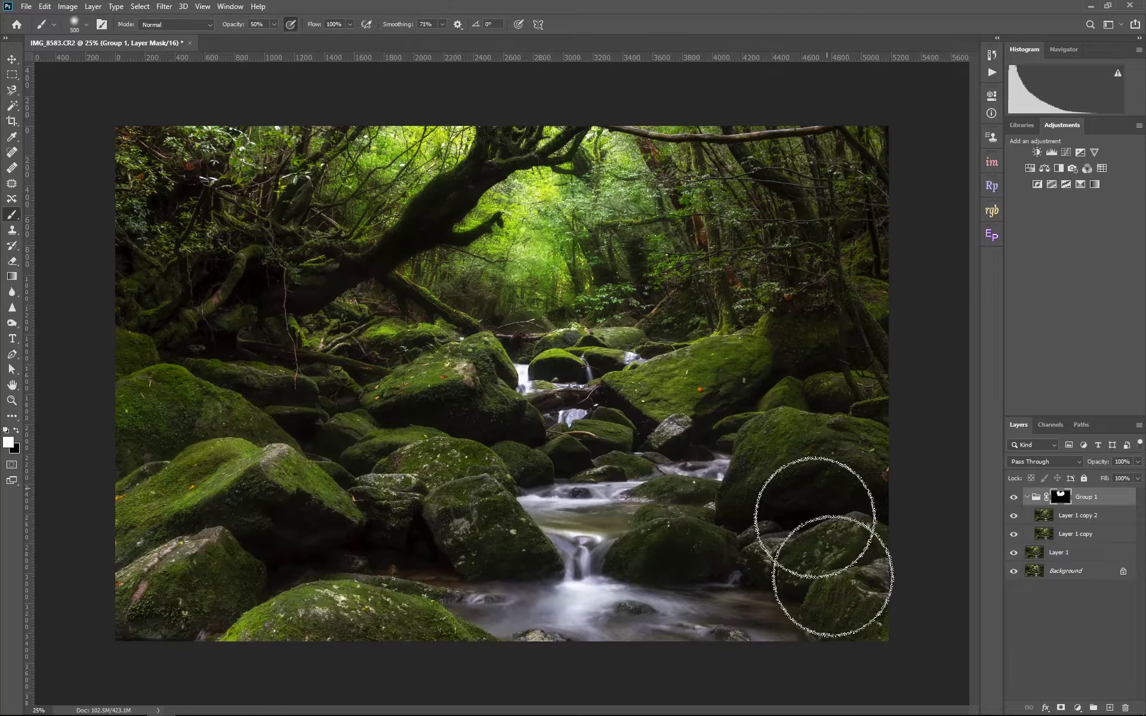
{"action": "mouse_move", "coordinate": [313, 341]}
{"action": "left_mouse_down"}
{"action": "mouse_move", "coordinate": [90, 269]}
{"action": "mouse_move", "coordinate": [128, 353]}
{"action": "mouse_move", "coordinate": [460, 269]}
{"action": "mouse_move", "coordinate": [798, 297]}
{"action": "left_mouse_up"}
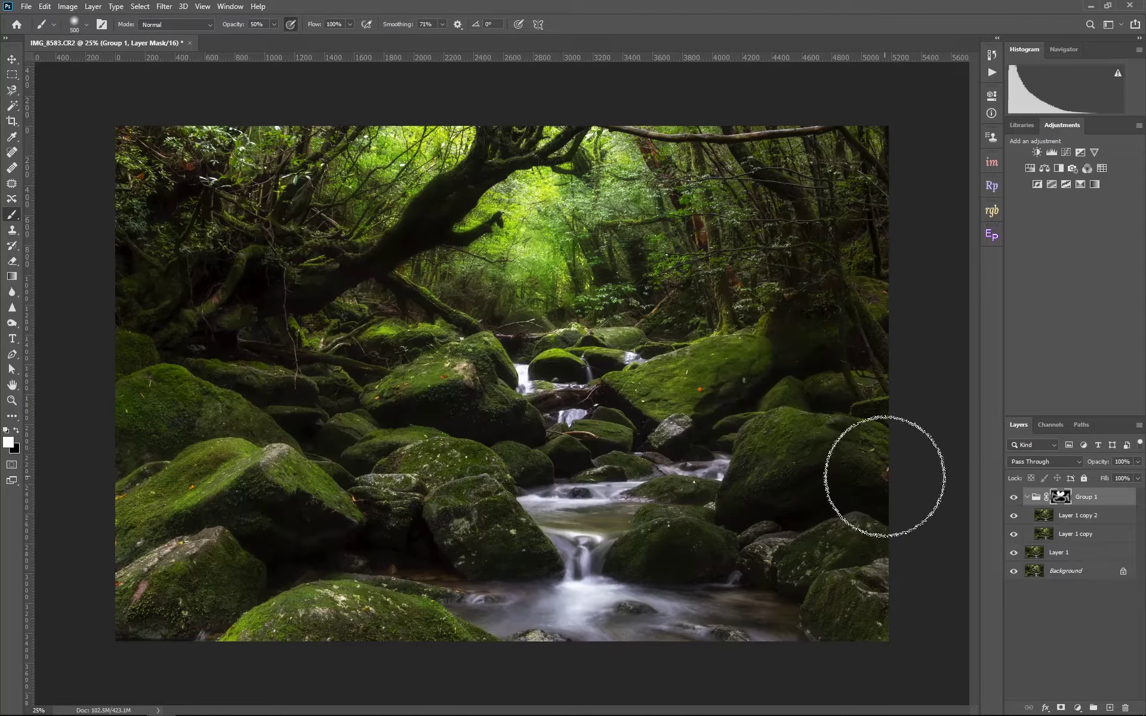
Step: Set the brush opacity to 80%, paint more glow over the lower stream on the mask, and return to the composite channel
{"action": "left_click", "coordinate": [259, 24]}
{"action": "type", "text": "8"}
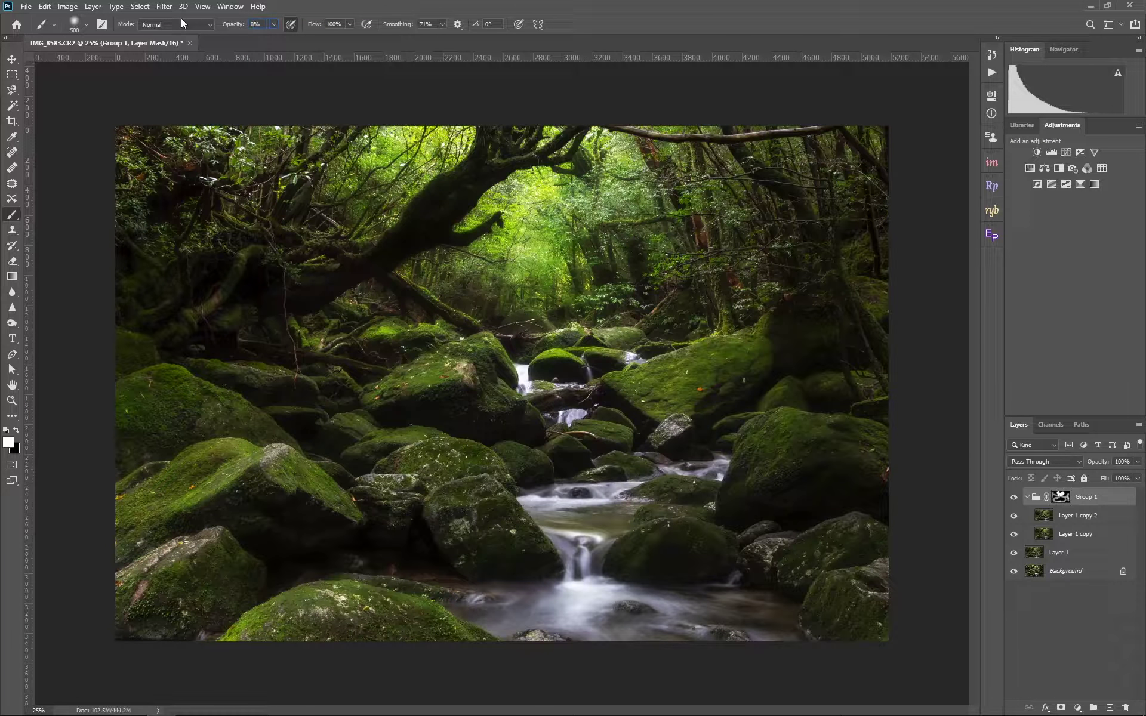
{"action": "type", "text": "0"}
{"action": "key", "text": "Return"}
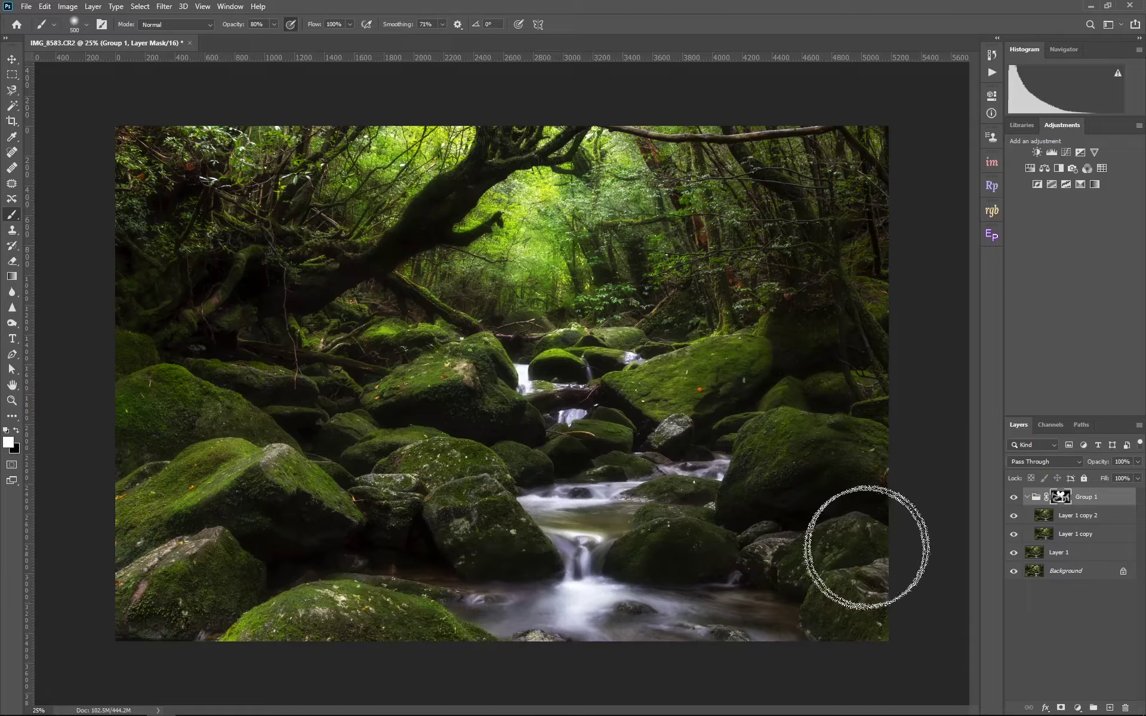
{"action": "key", "text": "ctrl+2"}
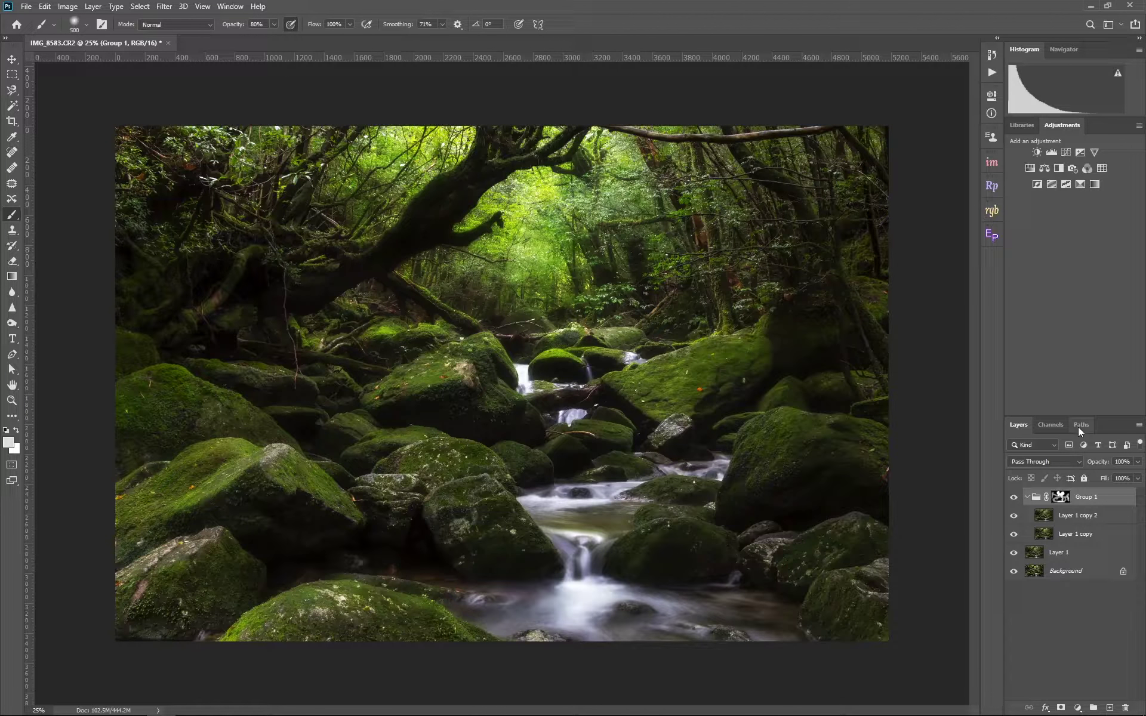
Step: Group Group 1 and Layer 1 together into one new group and hide it
{"action": "left_click", "coordinate": [1071, 556], "text": "shift"}
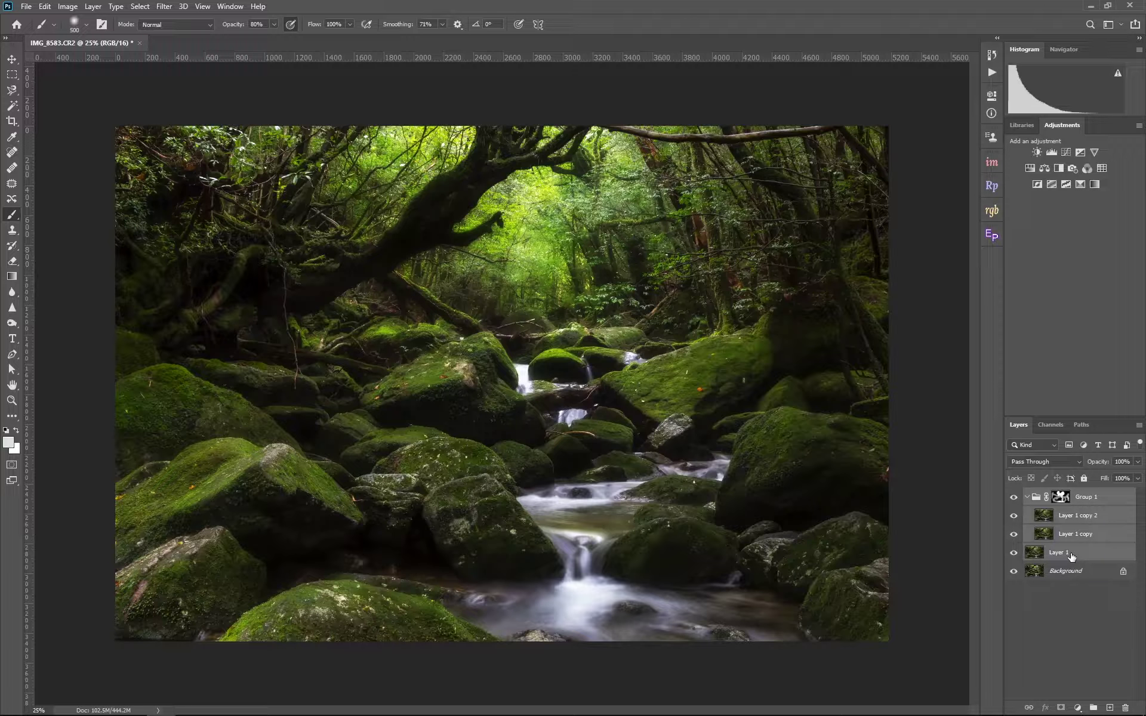
{"action": "key", "text": "ctrl+g"}
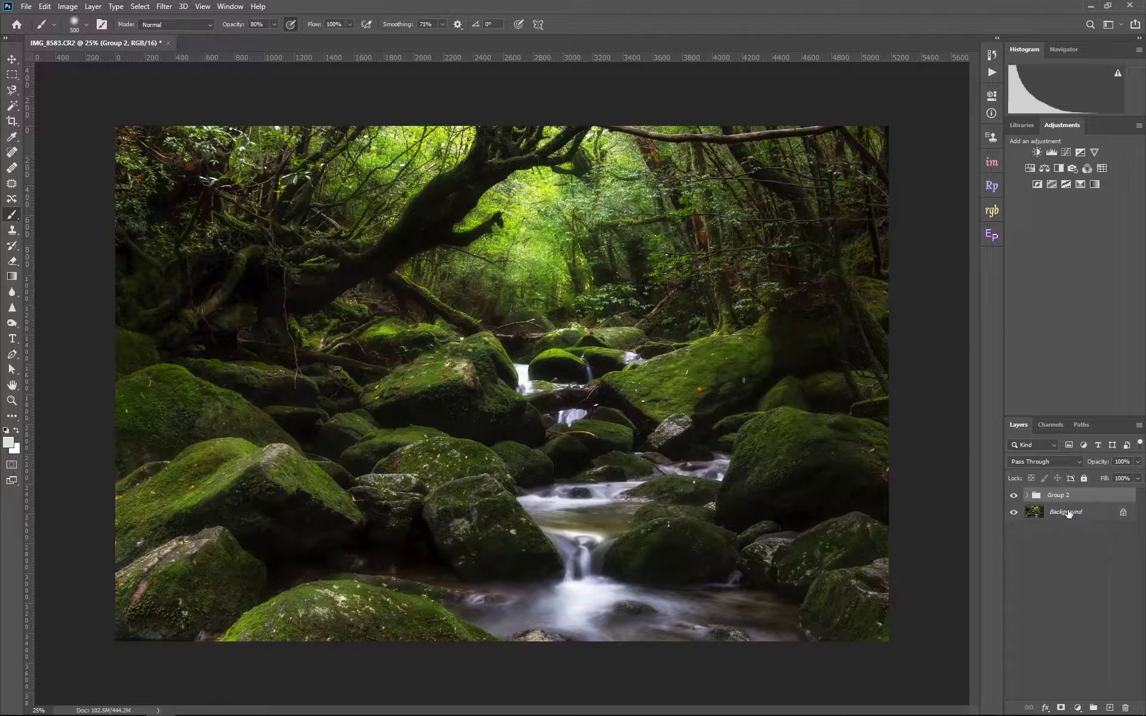
{"action": "left_click", "coordinate": [1014, 496]}
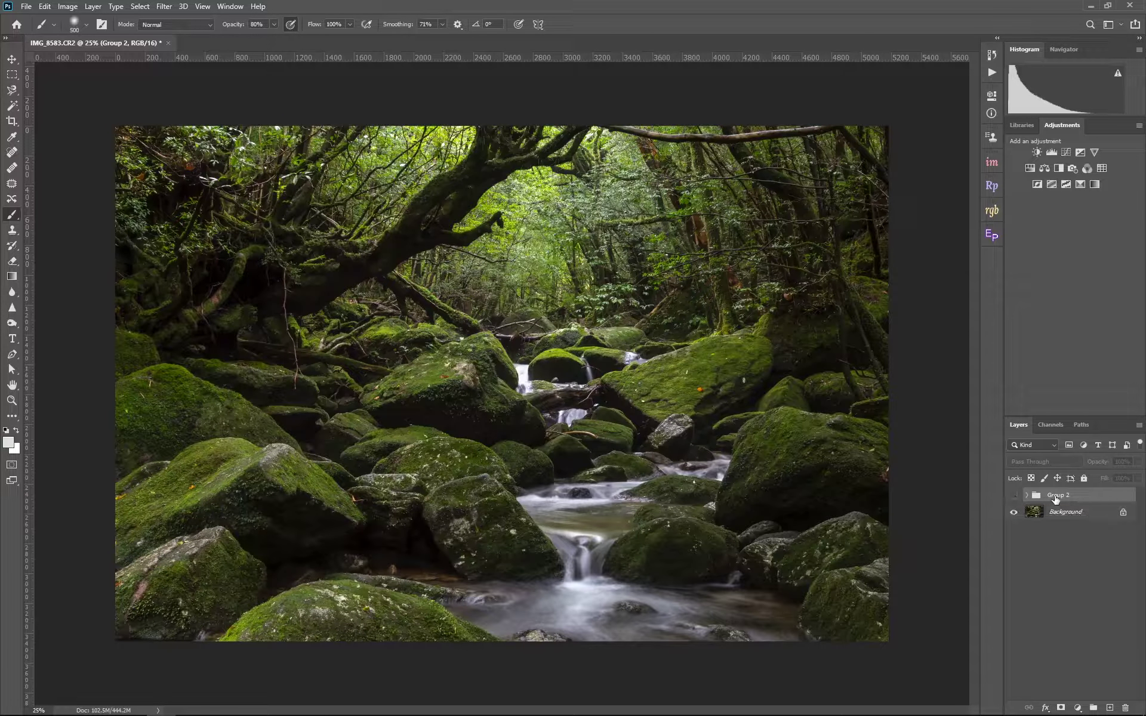
Step: Open the Background layer in the Nik Collection's Color Efex Pro 4 filter
{"action": "left_click", "coordinate": [1050, 516]}
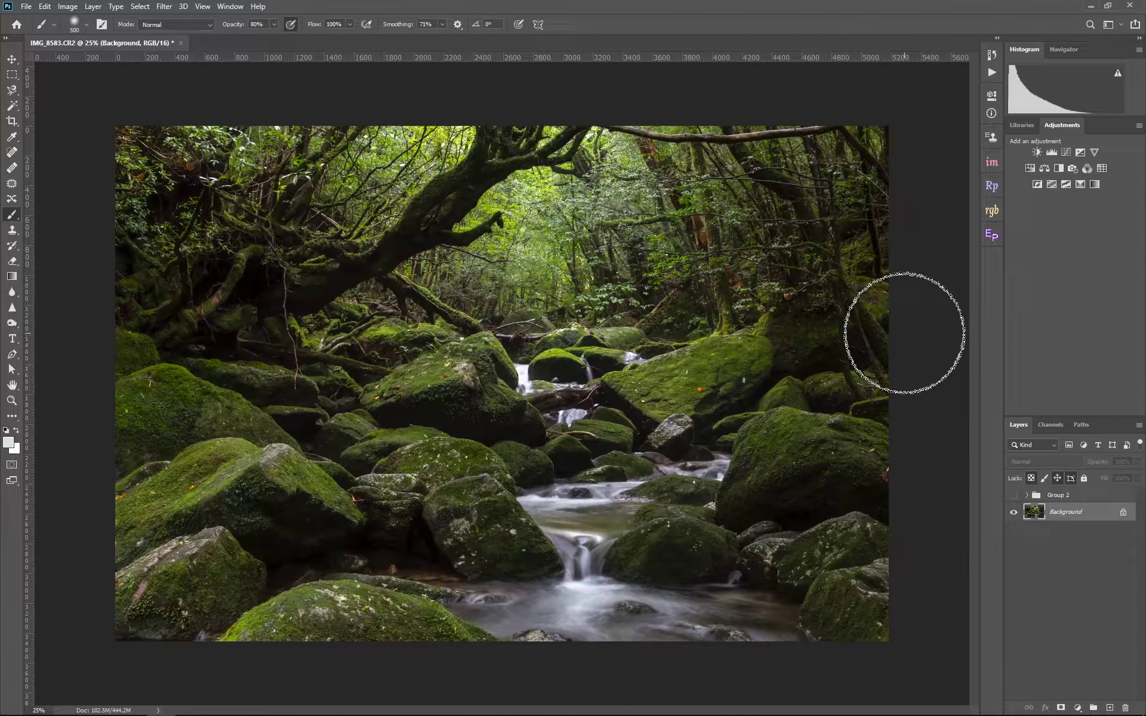
{"action": "left_click", "coordinate": [164, 7]}
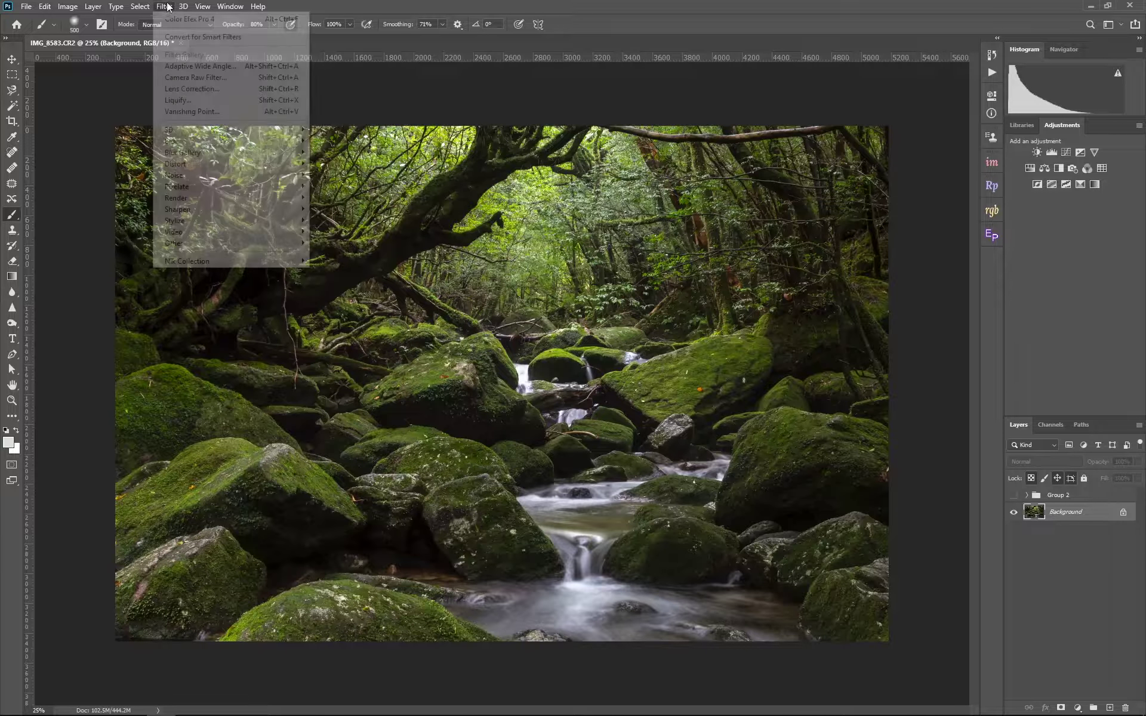
{"action": "mouse_move", "coordinate": [220, 261]}
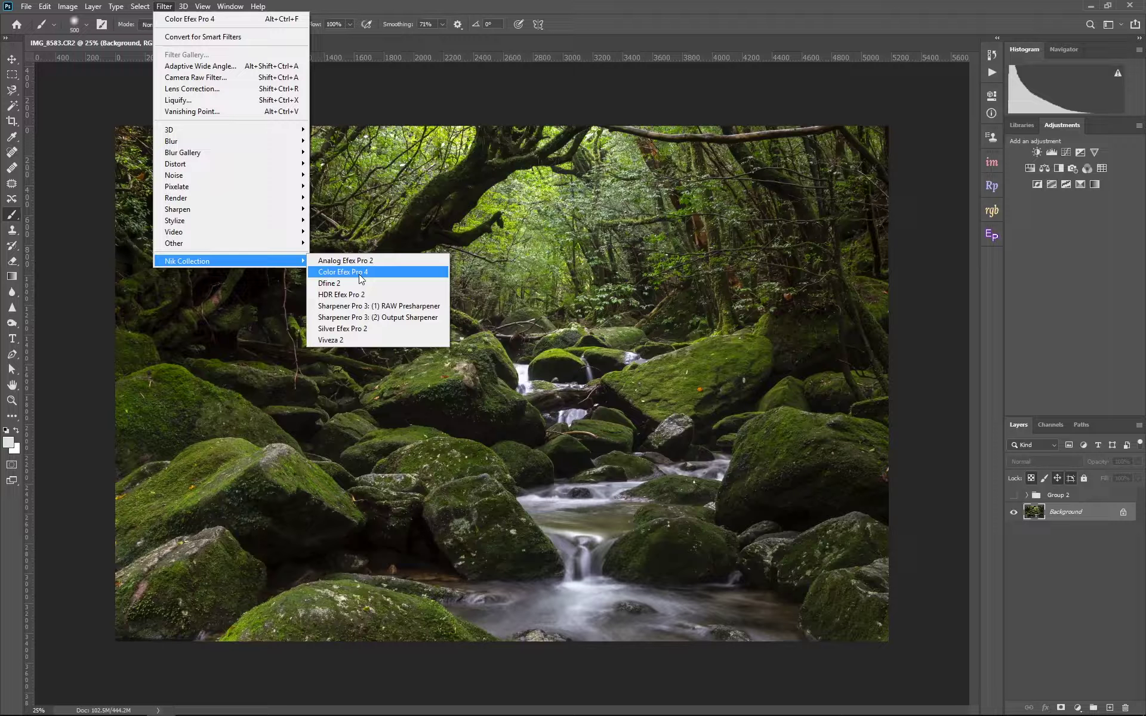
{"action": "left_click", "coordinate": [364, 271]}
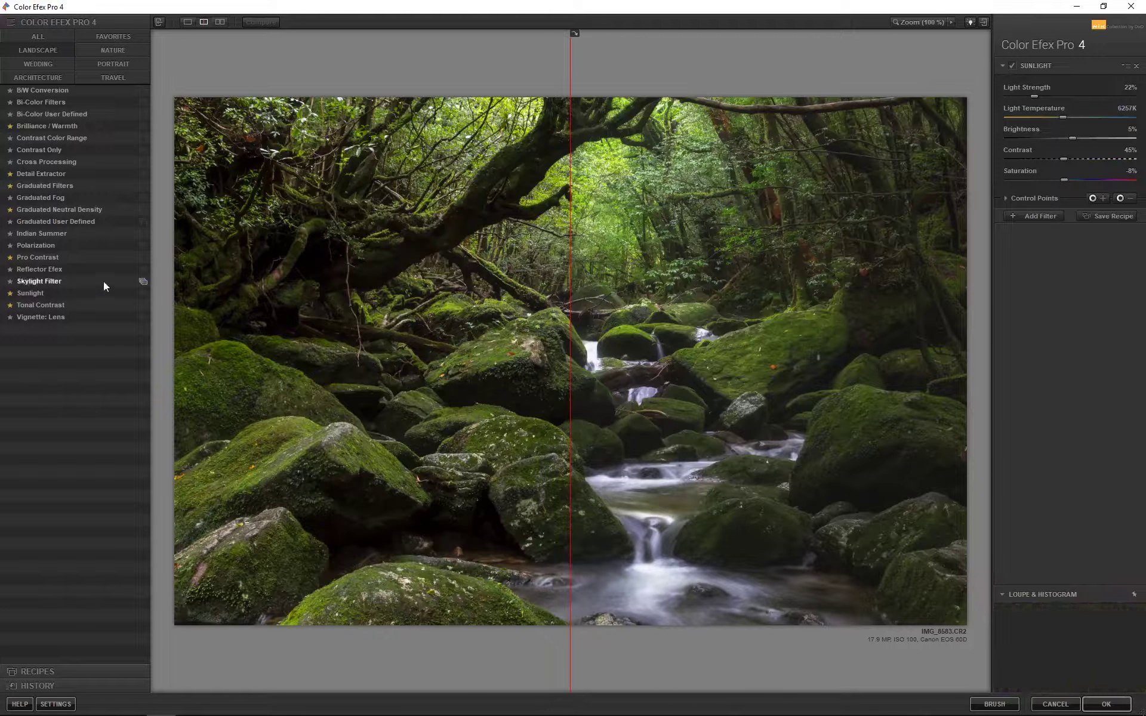
Step: Choose the Sunlight filter, preview it across the whole image, and set Light Strength to 20% and Light Temperature to 6406K
{"action": "left_click", "coordinate": [31, 292]}
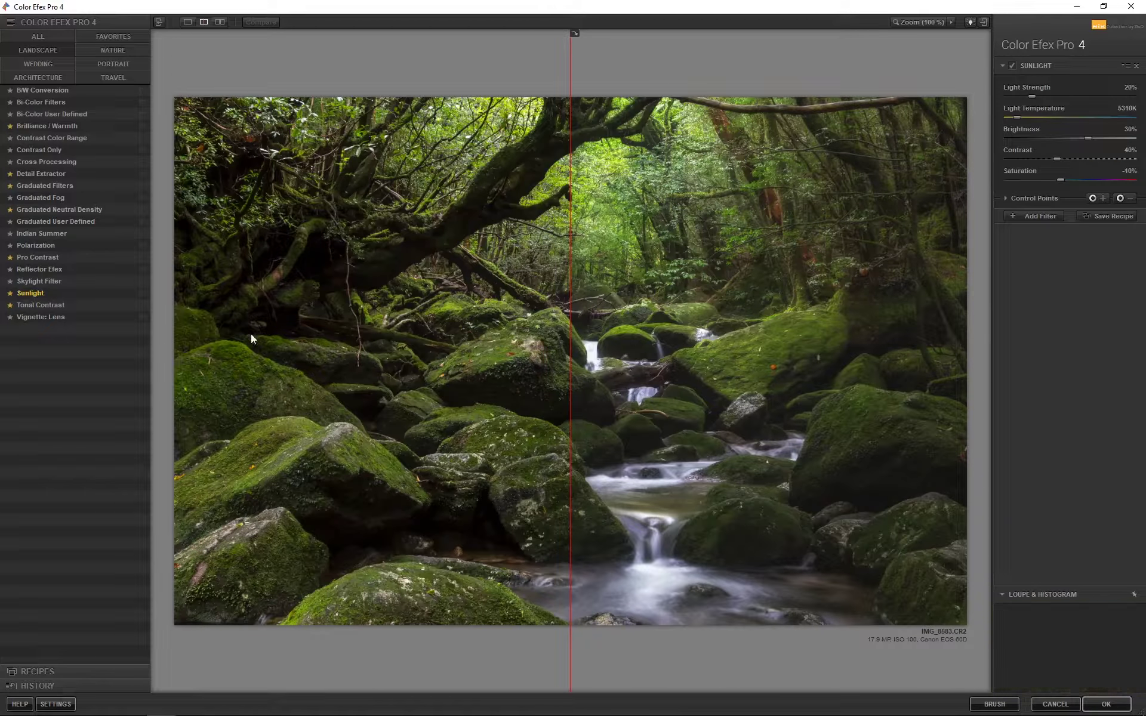
{"action": "left_click_drag", "start_coordinate": [570, 362], "coordinate": [12, 361]}
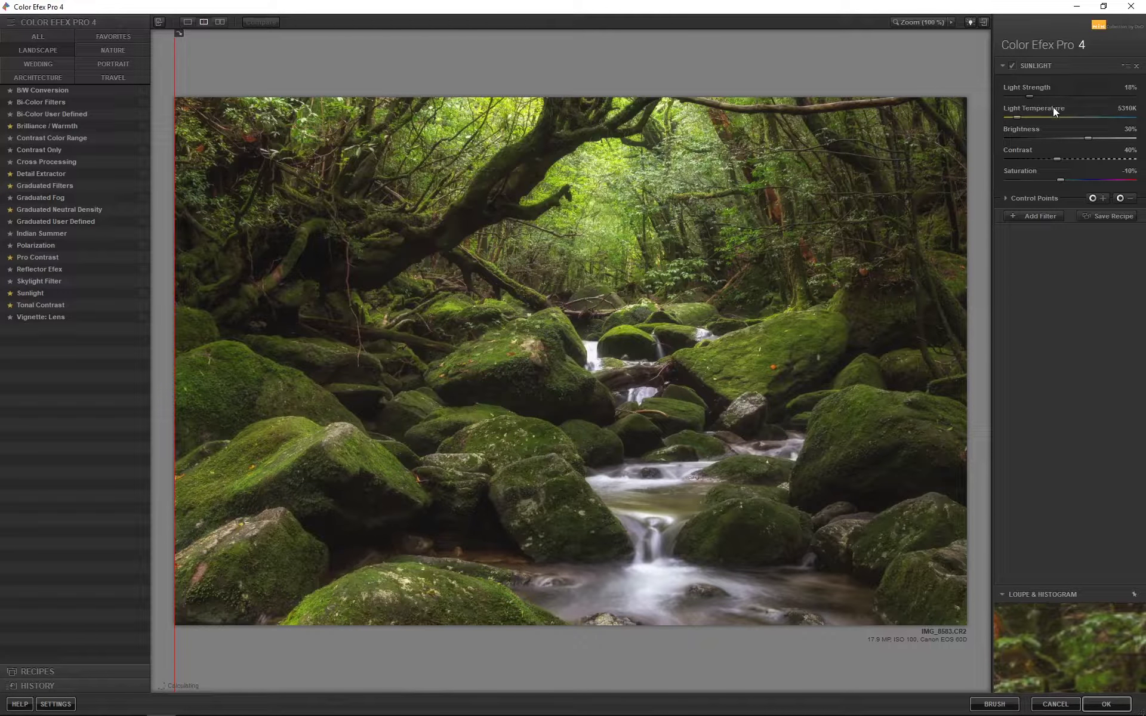
{"action": "left_click_drag", "start_coordinate": [1029, 95], "coordinate": [1032, 96]}
{"action": "left_click_drag", "start_coordinate": [1016, 117], "coordinate": [1004, 117]}
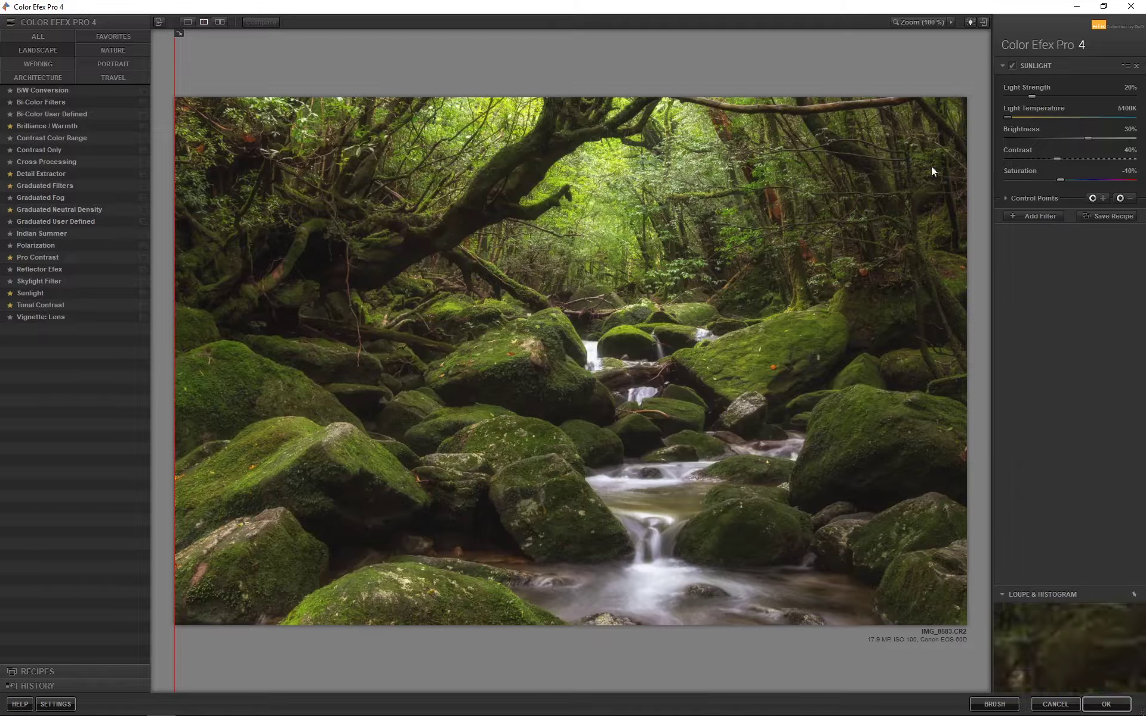
{"action": "left_click_drag", "start_coordinate": [1012, 116], "coordinate": [1072, 120]}
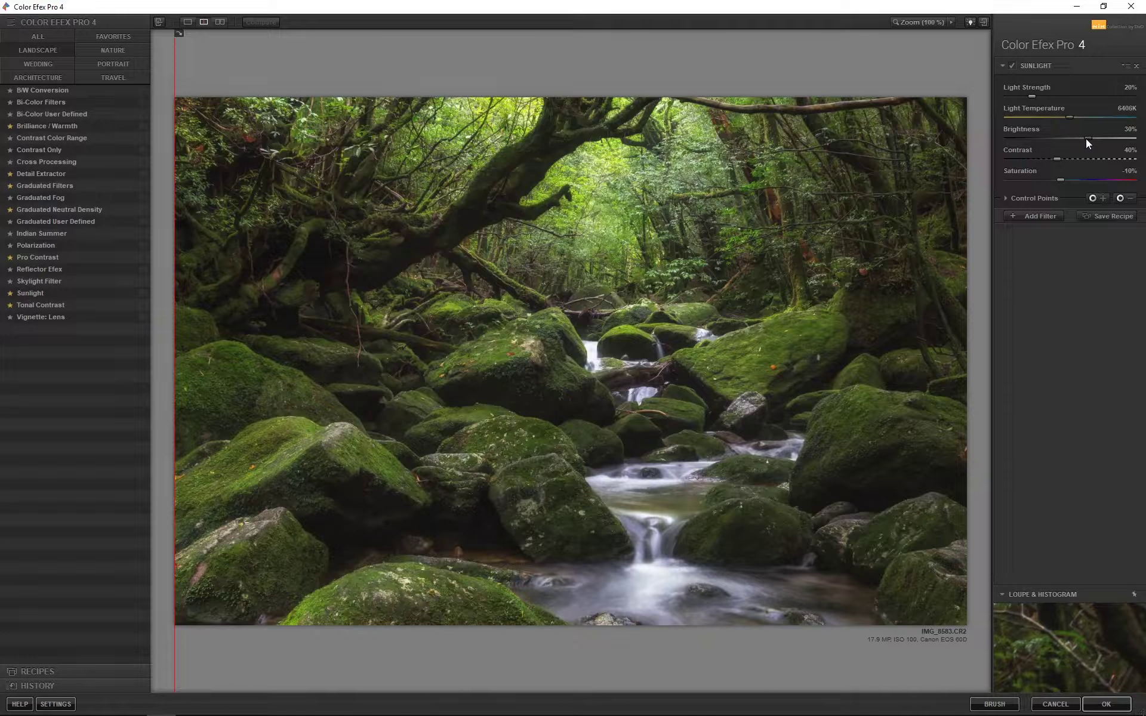
Step: Set the Sunlight filter's Brightness to 16% and Contrast to 46%, raise Saturation slightly, and apply the filter
{"action": "left_click_drag", "start_coordinate": [1082, 139], "coordinate": [1080, 138]}
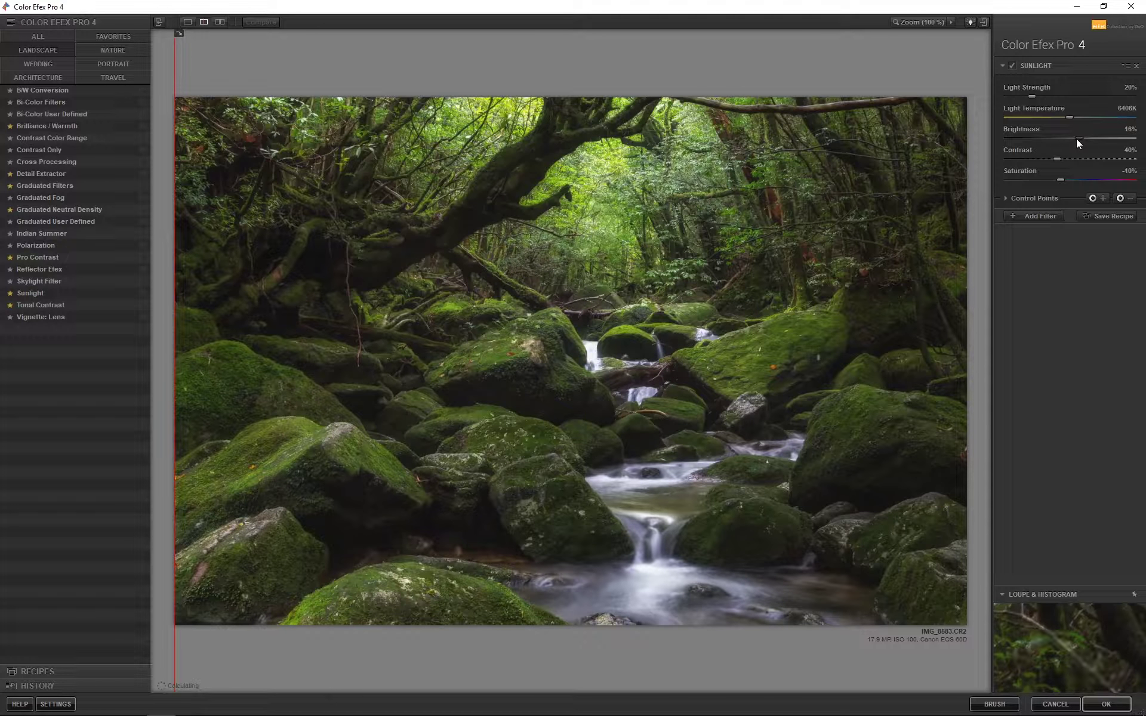
{"action": "left_click_drag", "start_coordinate": [1058, 160], "coordinate": [1072, 187]}
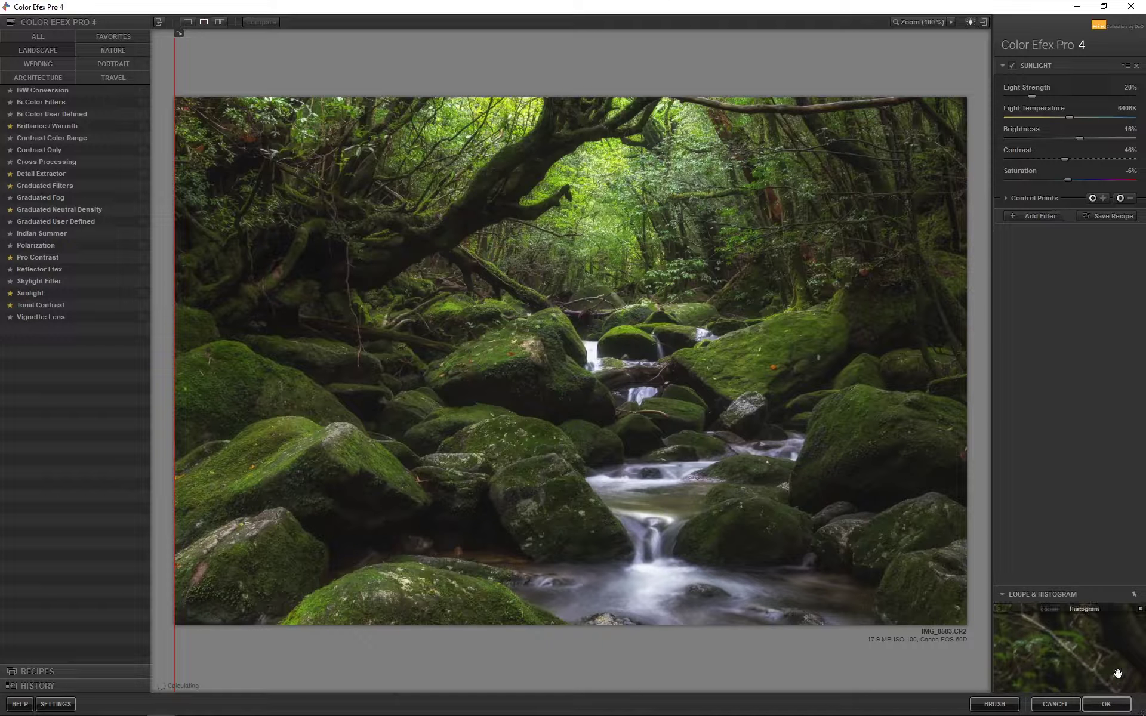
{"action": "left_click", "coordinate": [1103, 706]}
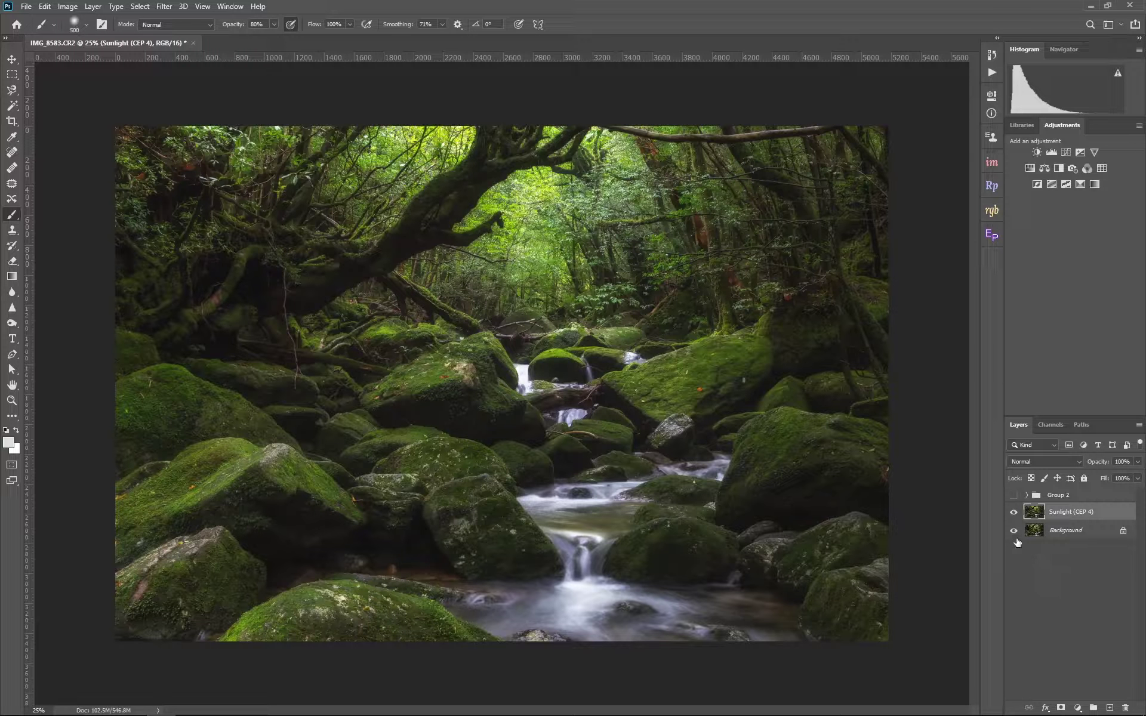
Step: Compare the photo with and without the Sunlight (CEP 4) layer by toggling its visibility
{"action": "left_click", "coordinate": [1012, 513]}
{"action": "left_click", "coordinate": [1013, 513]}
{"action": "left_click", "coordinate": [1012, 513]}
{"action": "left_click", "coordinate": [1013, 513]}
Step: Add a Levels adjustment layer above the Sunlight (CEP 4) layer and deepen the shadows
{"action": "left_click", "coordinate": [1077, 708]}
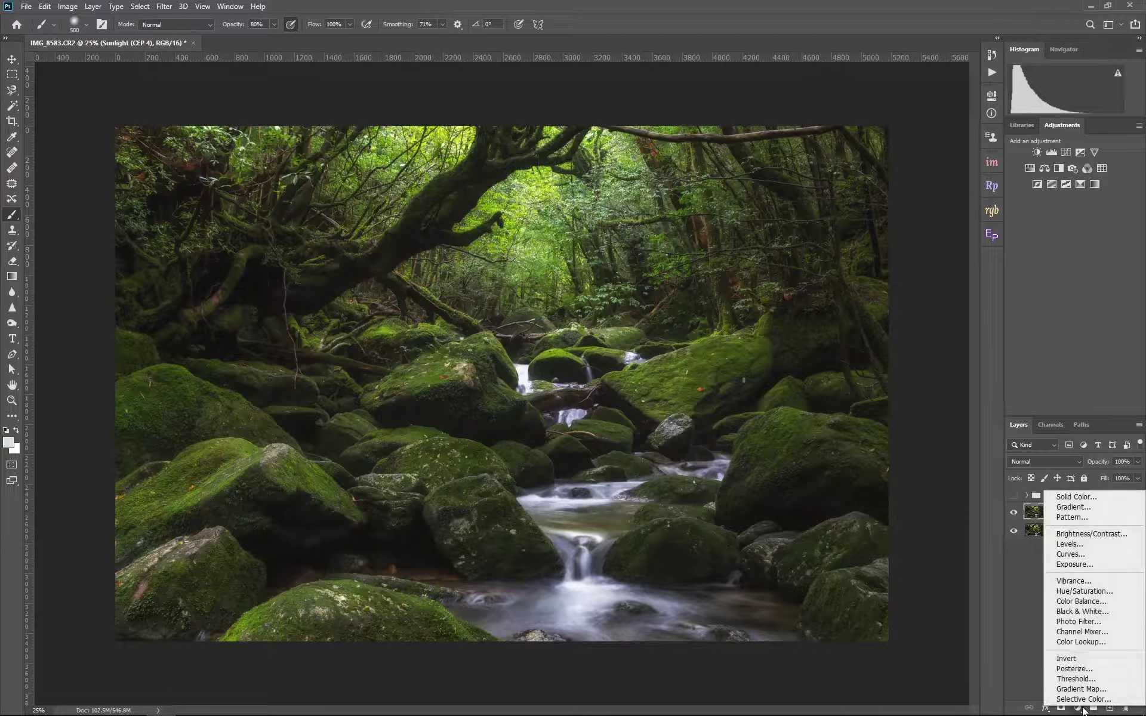
{"action": "left_click", "coordinate": [1092, 548]}
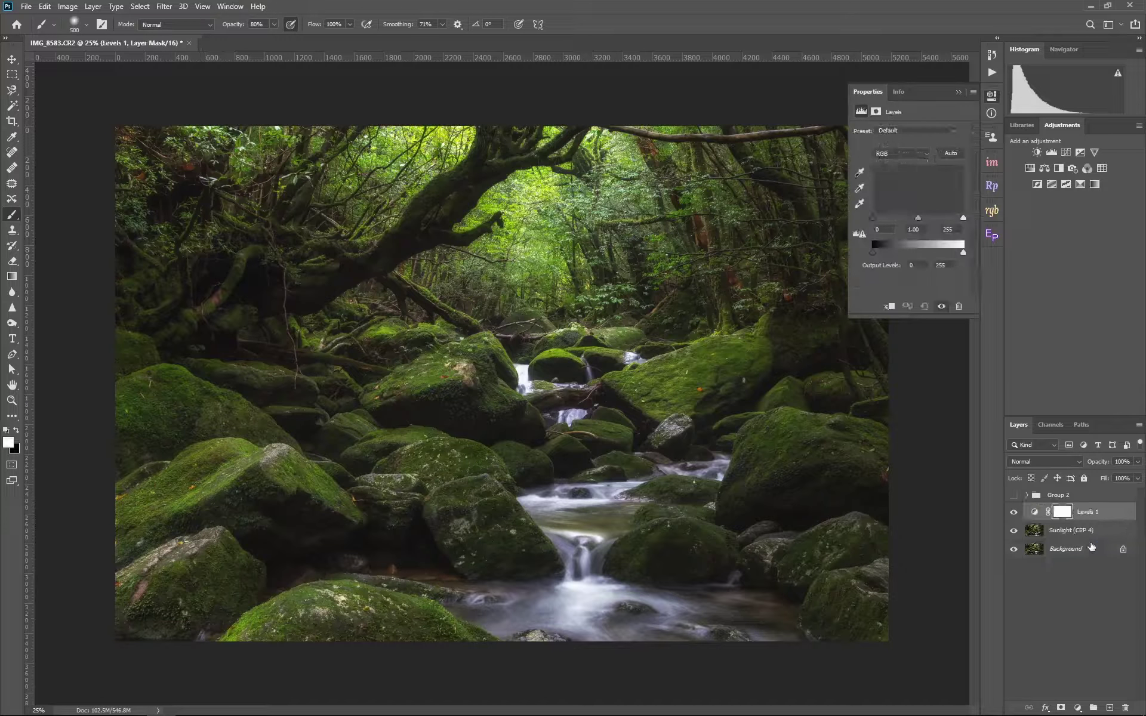
{"action": "left_click_drag", "start_coordinate": [871, 218], "coordinate": [919, 220]}
{"action": "left_click", "coordinate": [957, 91]}
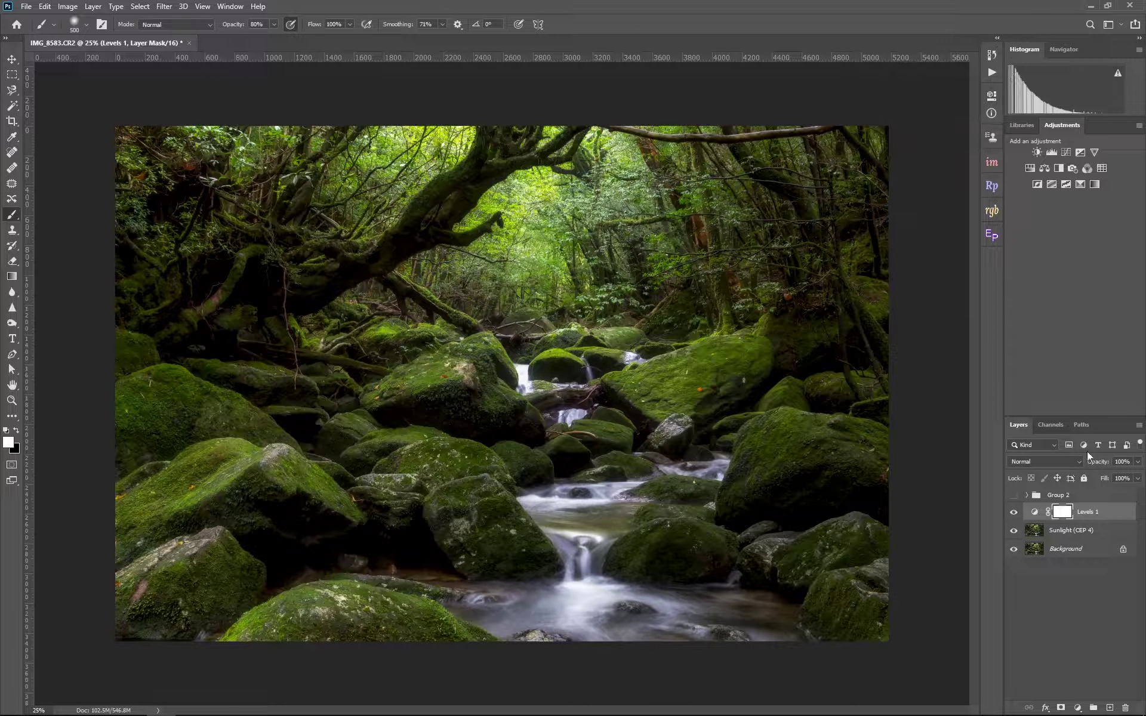
Step: Group the Levels 1 adjustment layer together with the Sunlight (CEP 4) layer
{"action": "left_click", "coordinate": [1083, 530], "text": "shift"}
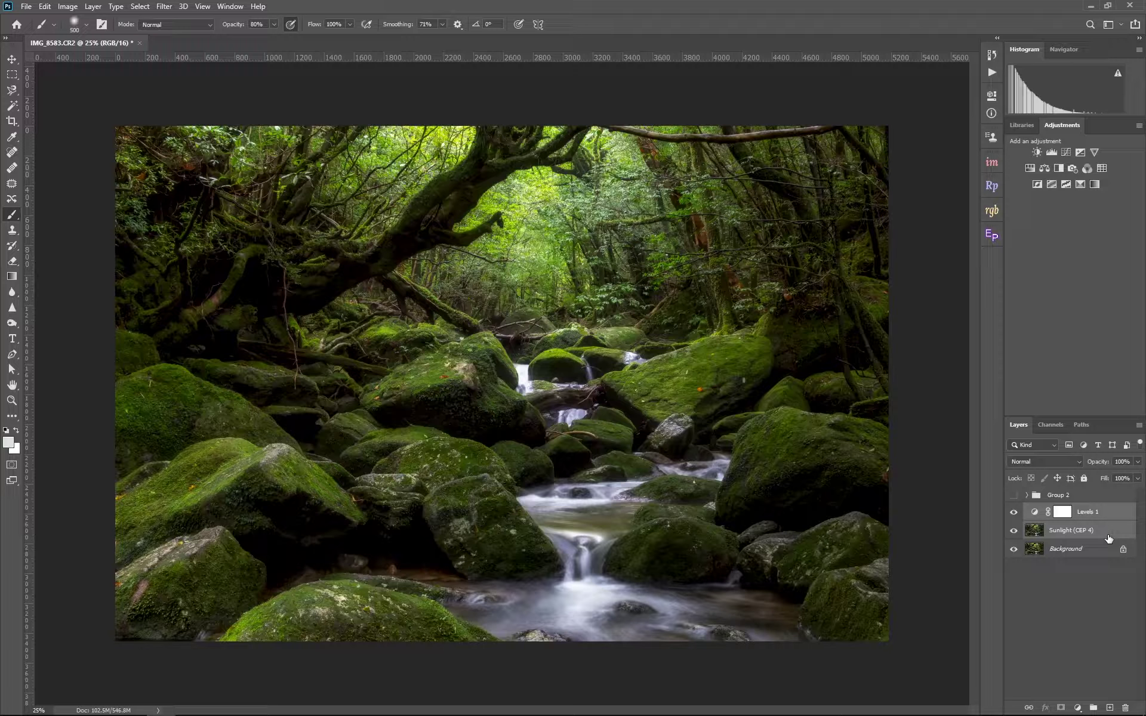
{"action": "key", "text": "ctrl+g"}
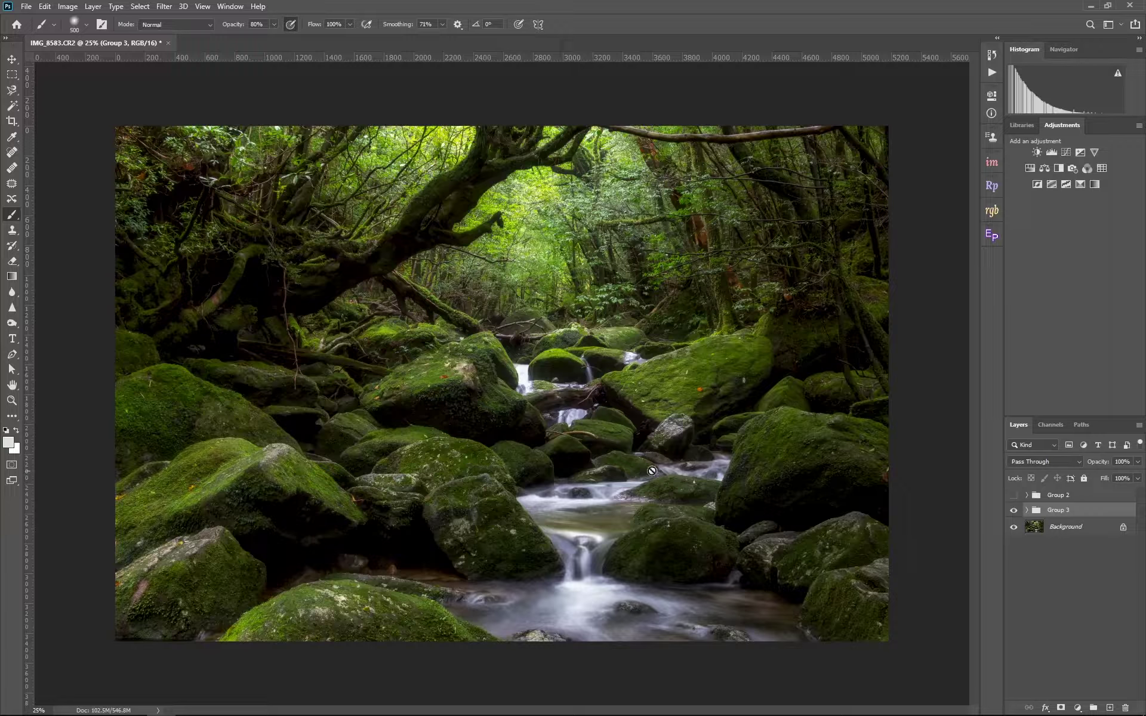
Step: Compare the Group 2 and Group 3 glow effects with each other and with the original photo by toggling their visibility
{"action": "left_click", "coordinate": [1014, 509]}
{"action": "left_click", "coordinate": [1014, 496]}
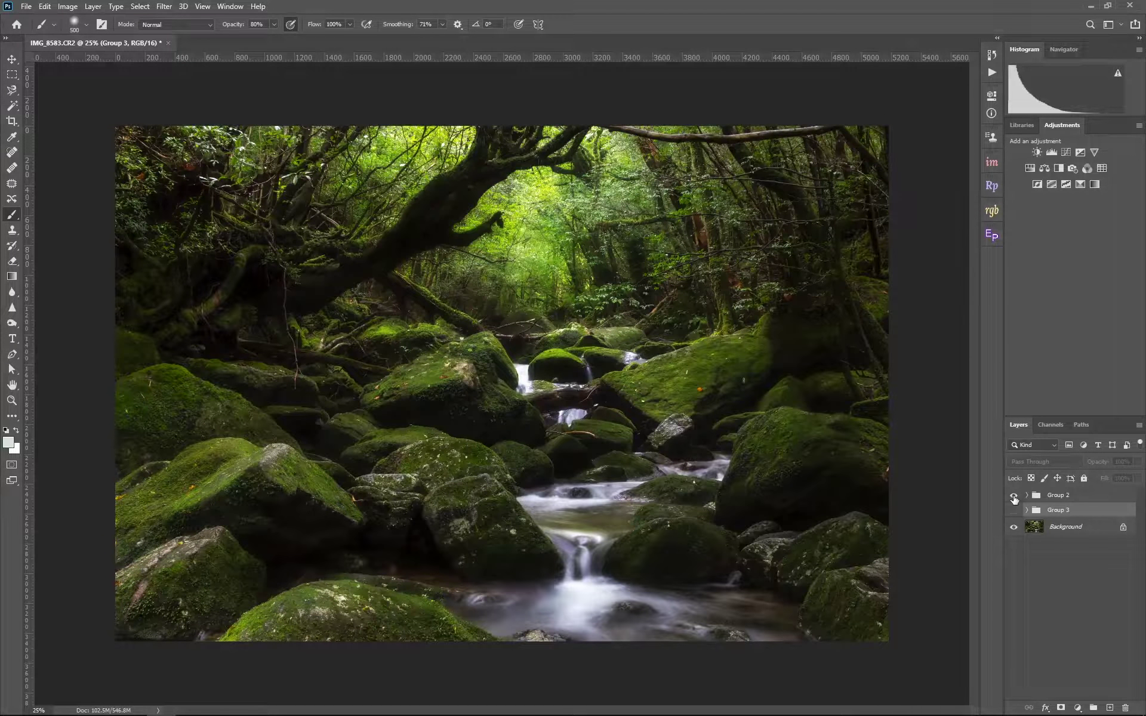
{"action": "left_click", "coordinate": [1014, 496]}
{"action": "left_click", "coordinate": [1014, 511]}
{"action": "left_click", "coordinate": [1013, 510]}
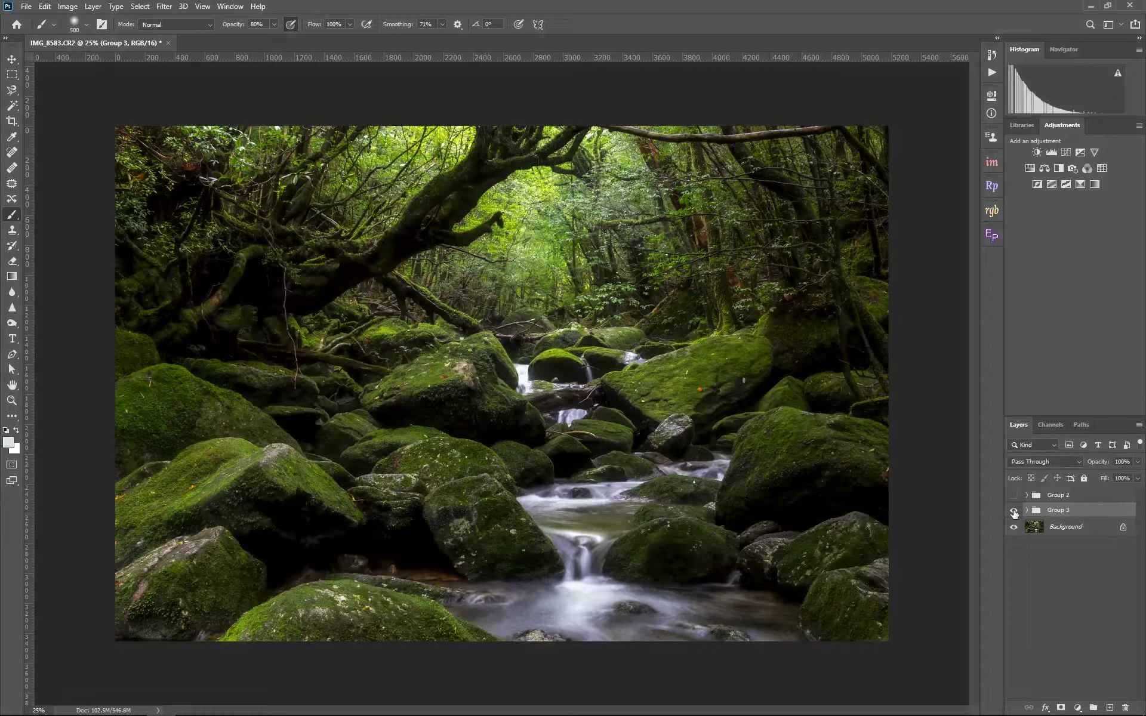
{"action": "left_click", "coordinate": [1014, 496]}
{"action": "left_click", "coordinate": [1014, 496]}
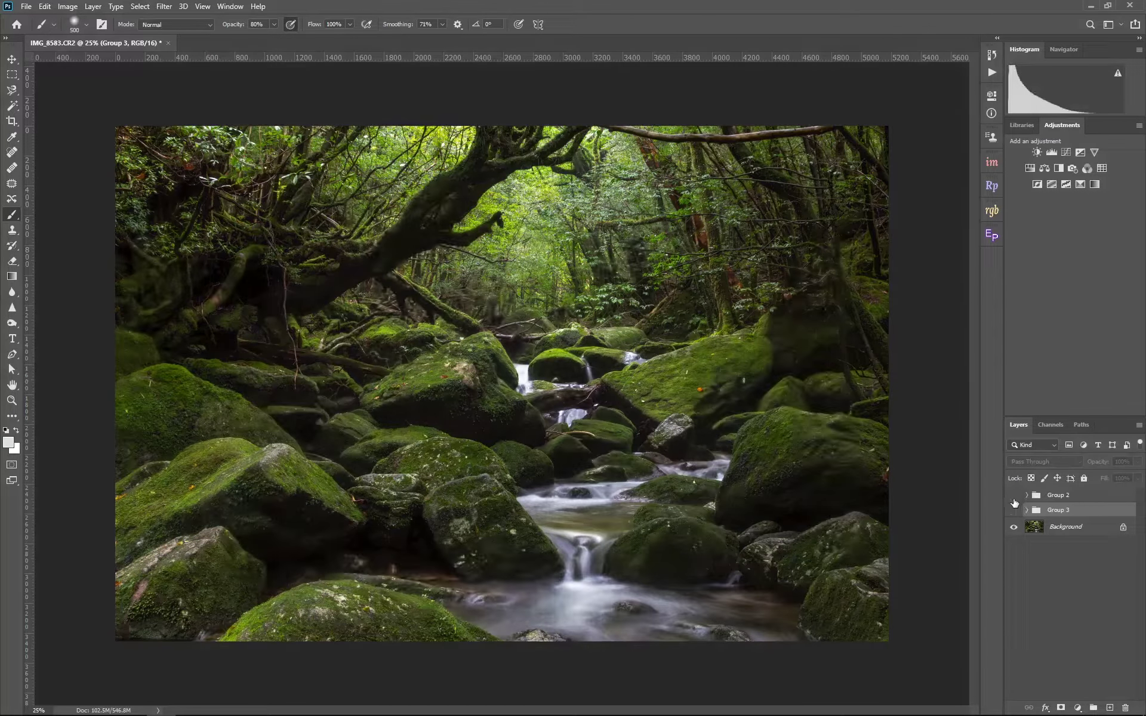
{"action": "left_click", "coordinate": [1013, 511]}
{"action": "left_click", "coordinate": [1013, 510]}
{"action": "left_click", "coordinate": [1013, 496]}
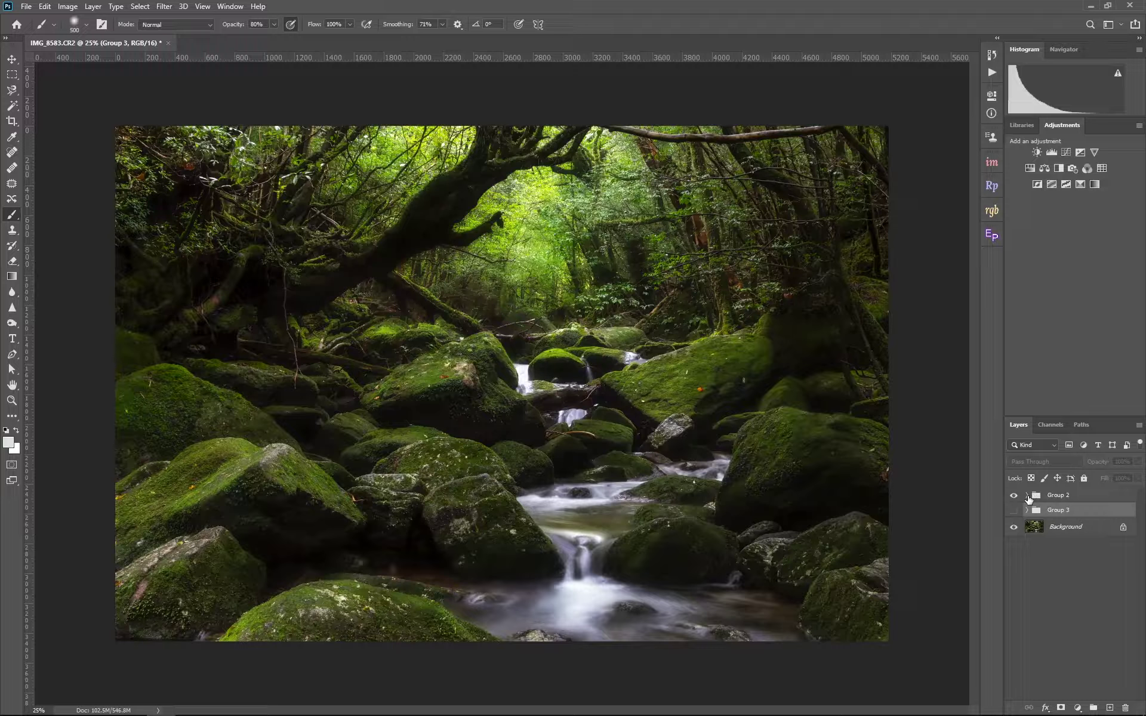
Step: Expand Group 2 to review its layers, switch the visible effect from Group 2 to Group 3, and collapse Group 2
{"action": "left_click", "coordinate": [1027, 496]}
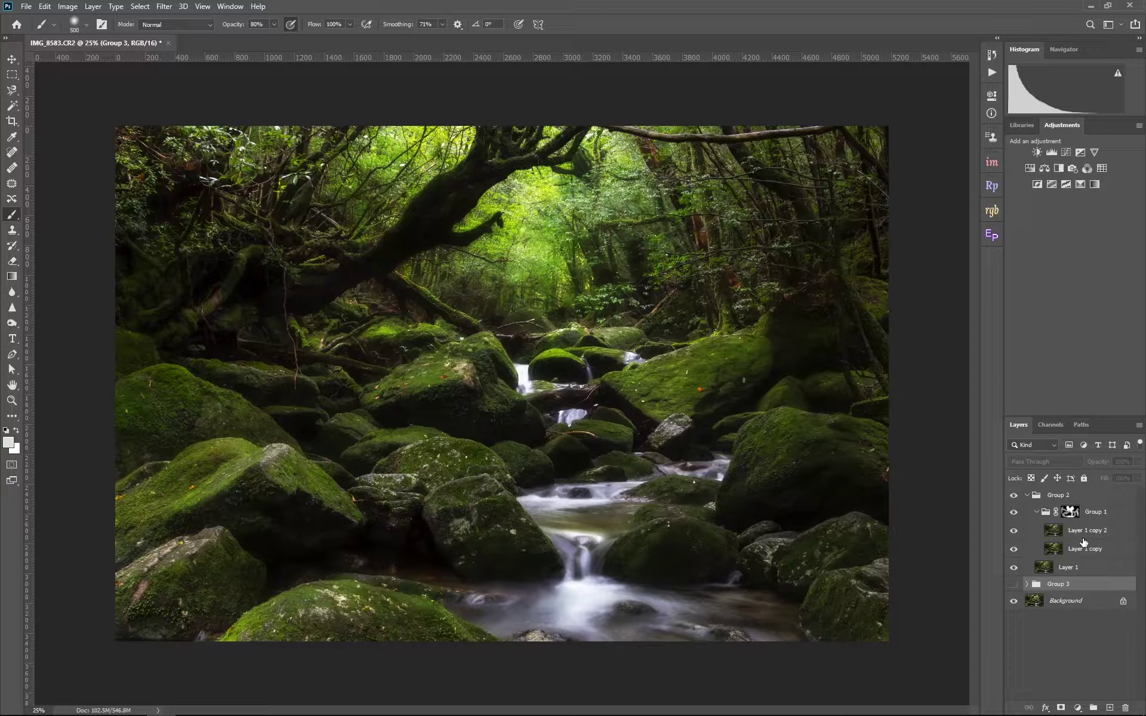
{"action": "left_click", "coordinate": [1014, 495]}
{"action": "left_click", "coordinate": [1013, 583]}
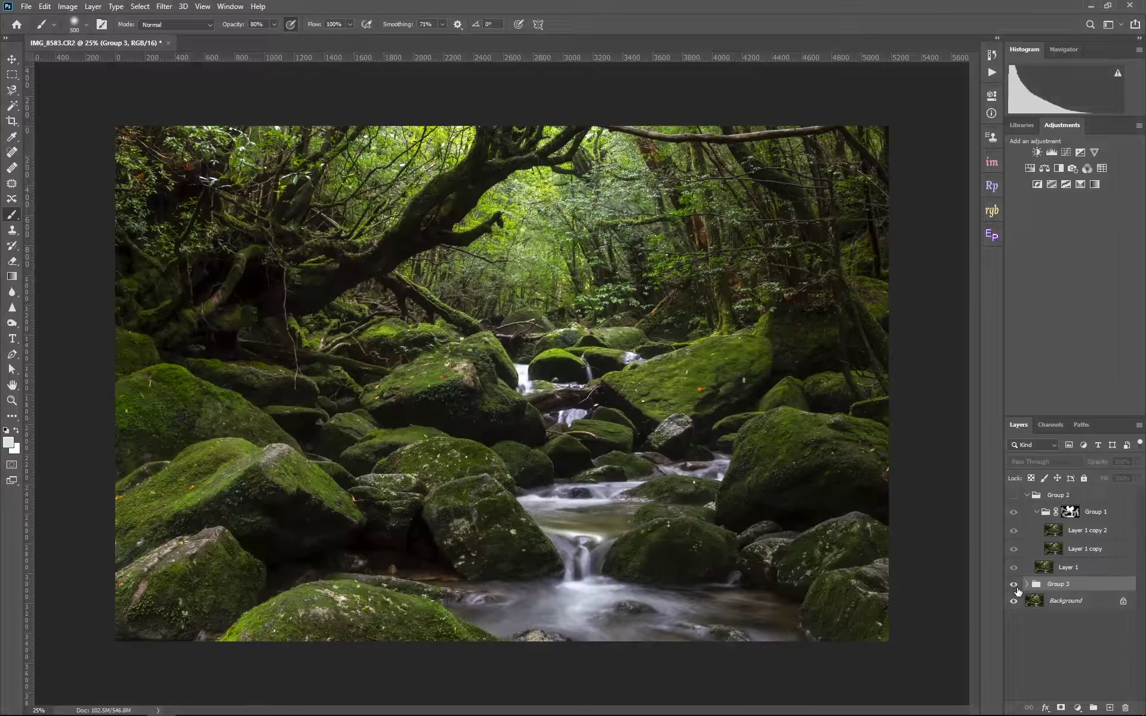
{"action": "left_click", "coordinate": [1013, 495]}
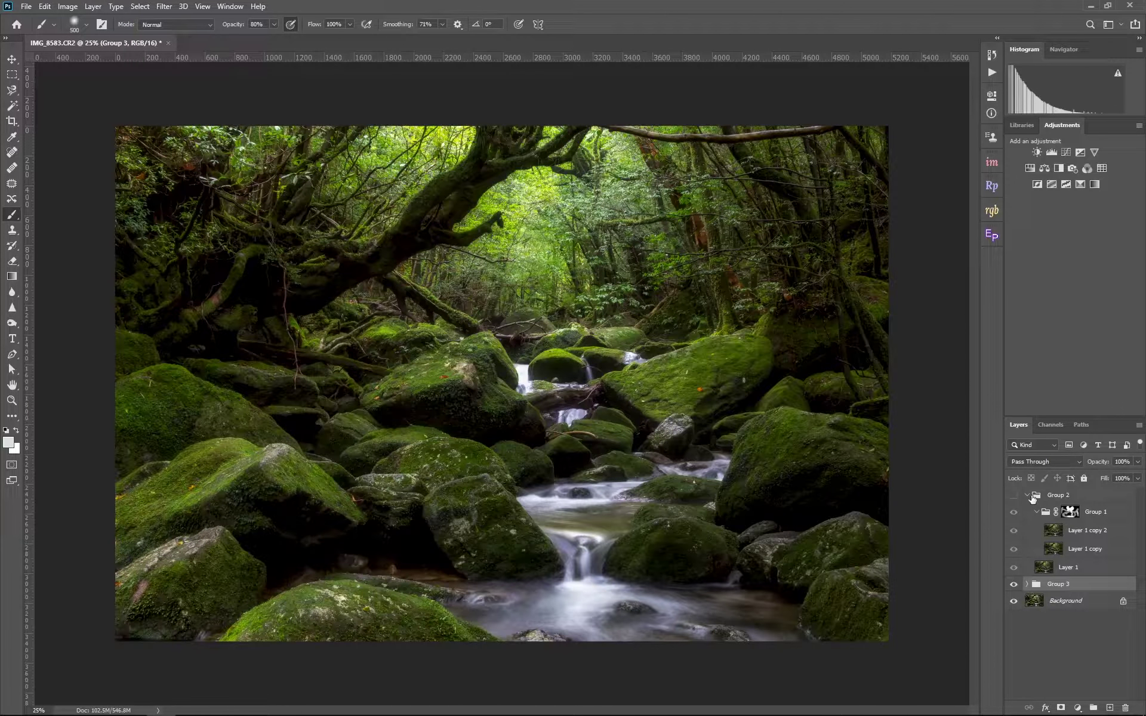
{"action": "left_click", "coordinate": [1026, 496]}
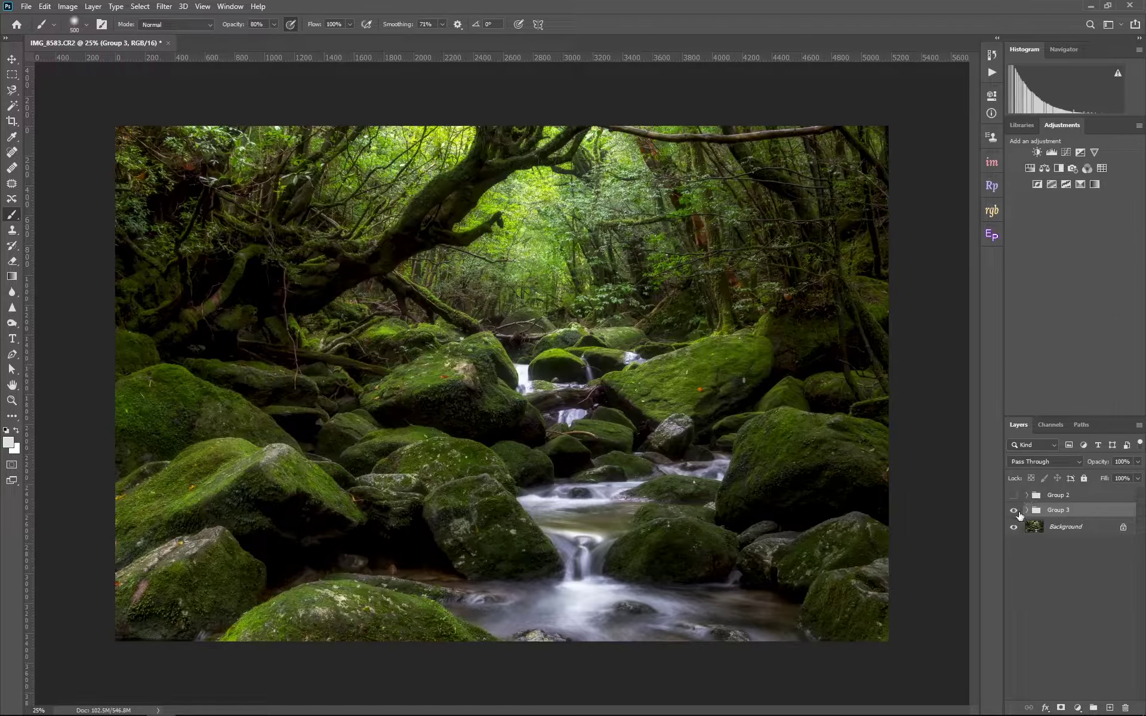
Step: Check the photo with and without Group 3, delete that group, and make Group 2 visible above the Background
{"action": "left_click", "coordinate": [1014, 510]}
{"action": "left_click", "coordinate": [1013, 510]}
{"action": "key", "text": "Delete"}
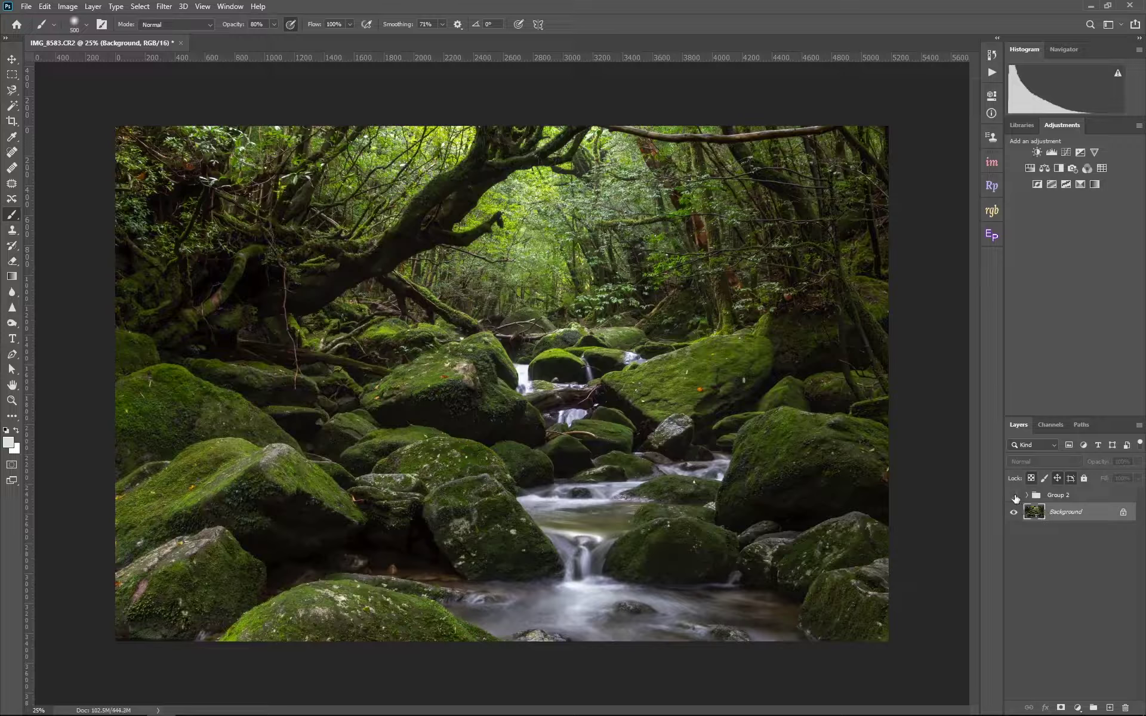
{"action": "left_click", "coordinate": [1014, 496]}
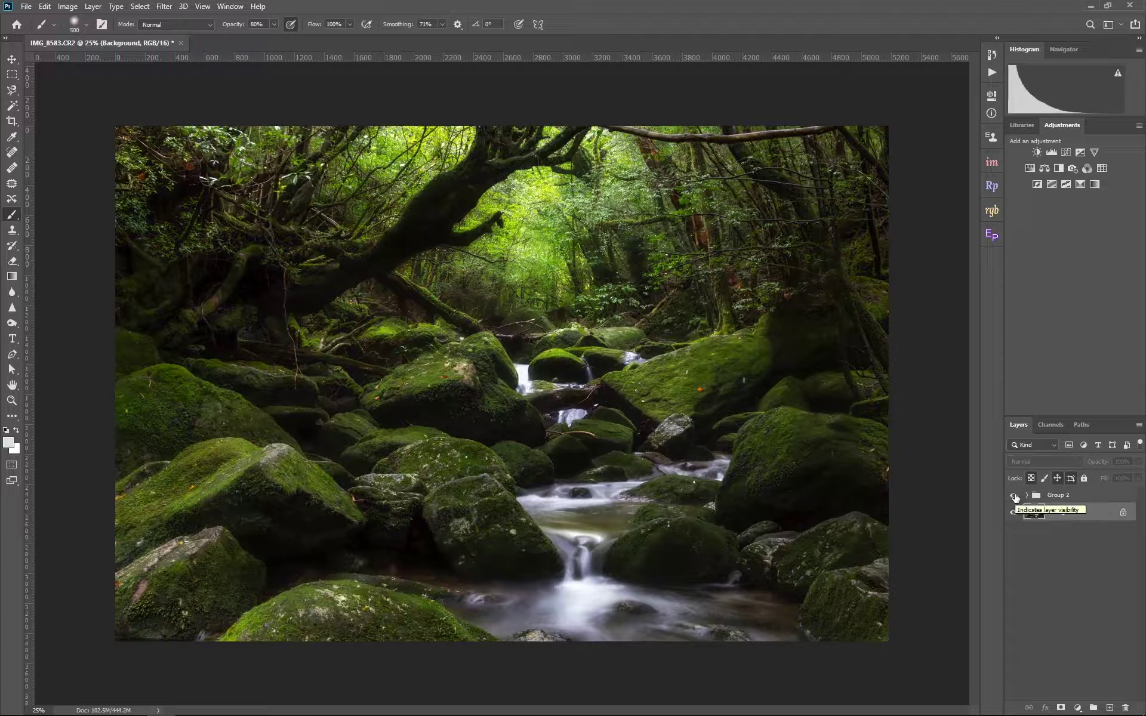